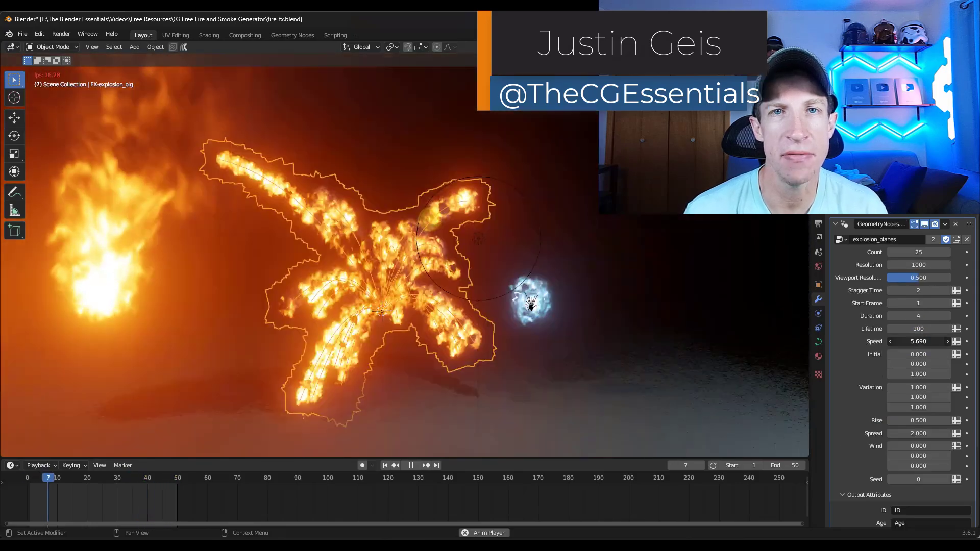
Drag the big explosion's Speed below zero, then bring it back up to 5.480.
drag(919, 341, 868, 342)
drag(595, 221, 424, 225)
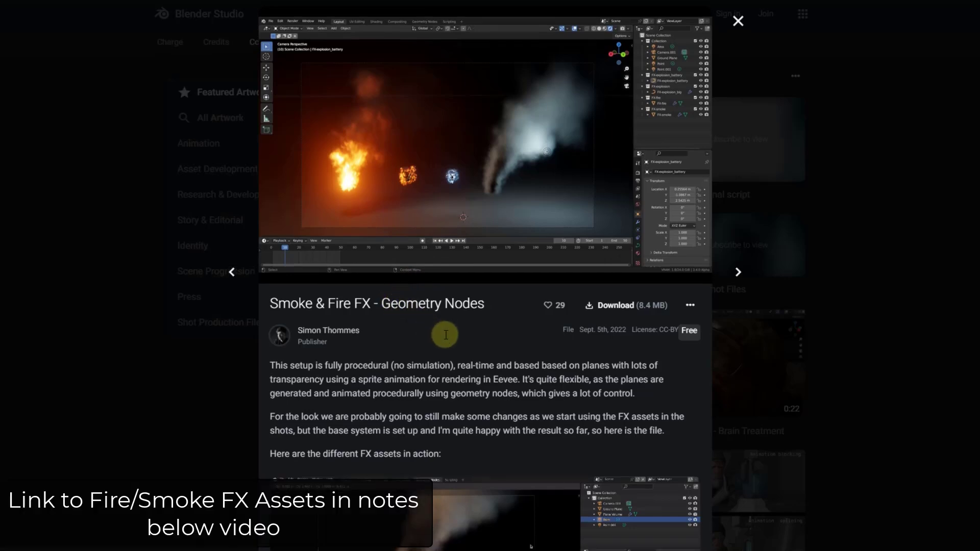
Scroll the Smoke & Fire FX asset page and follow its License CC-BY link to Attribution 4.0.
scroll(495, 331, down, 1)
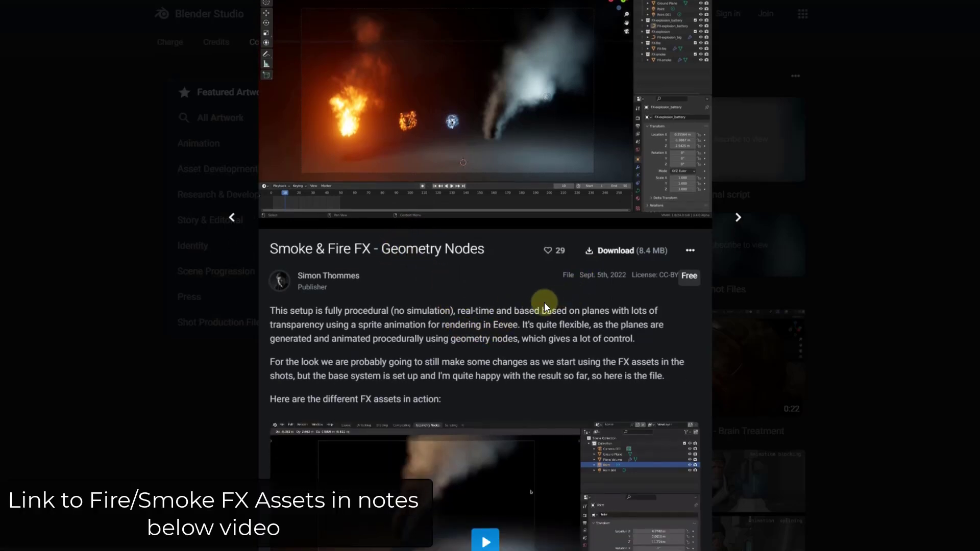
scroll(522, 308, up, 1)
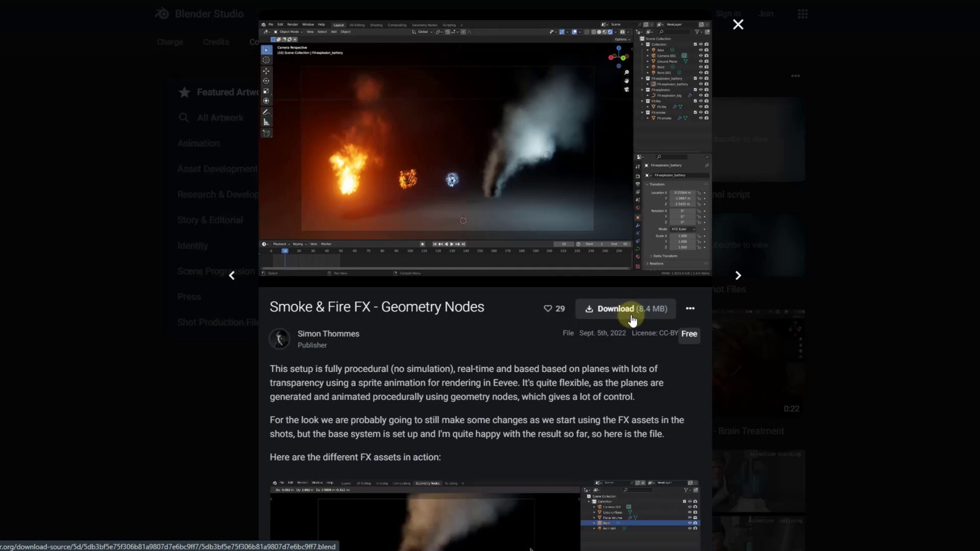
scroll(632, 320, down, 1)
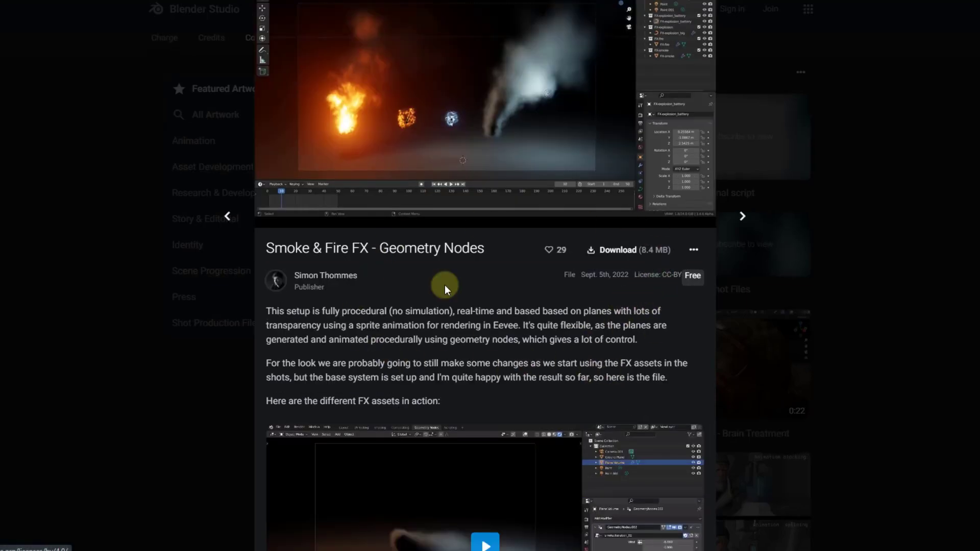
scroll(366, 234, down, 1)
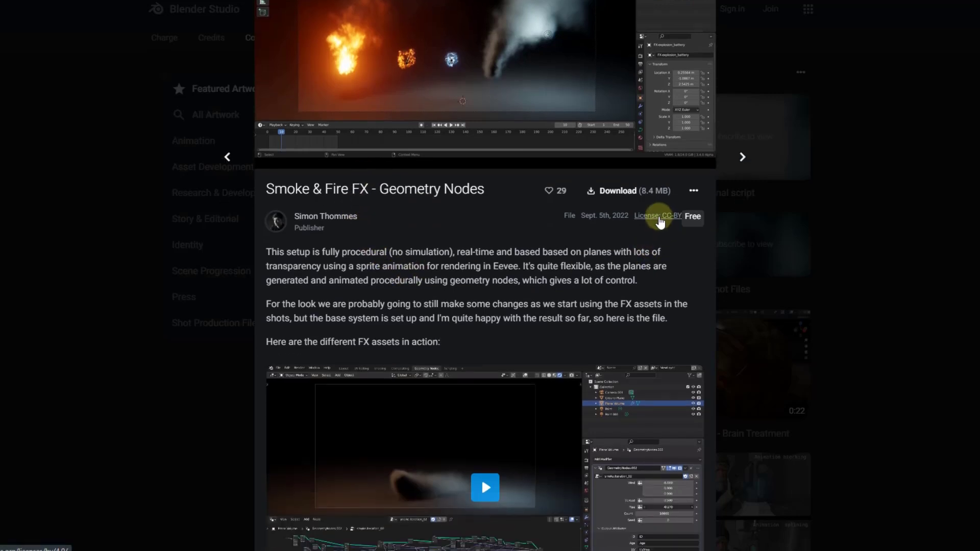
mouse_move(660, 220)
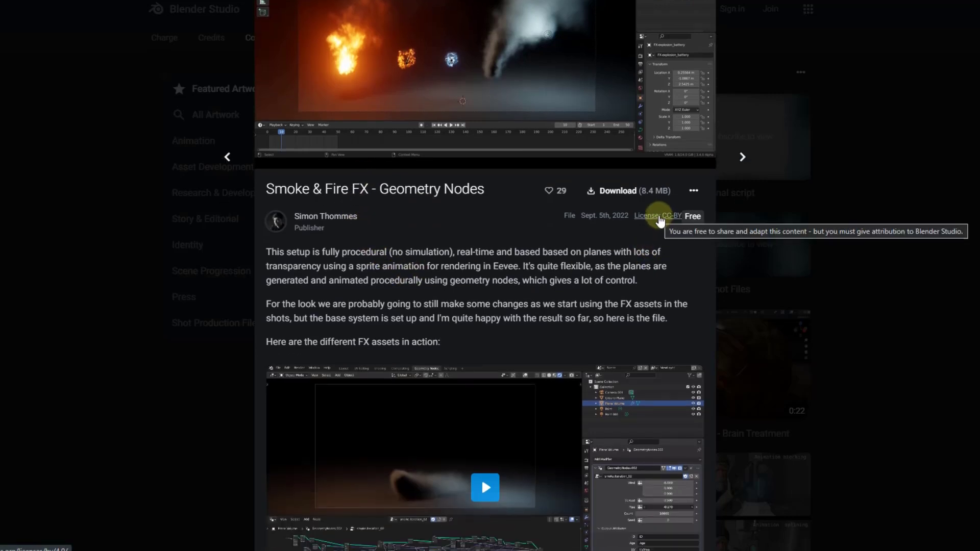
click(659, 218)
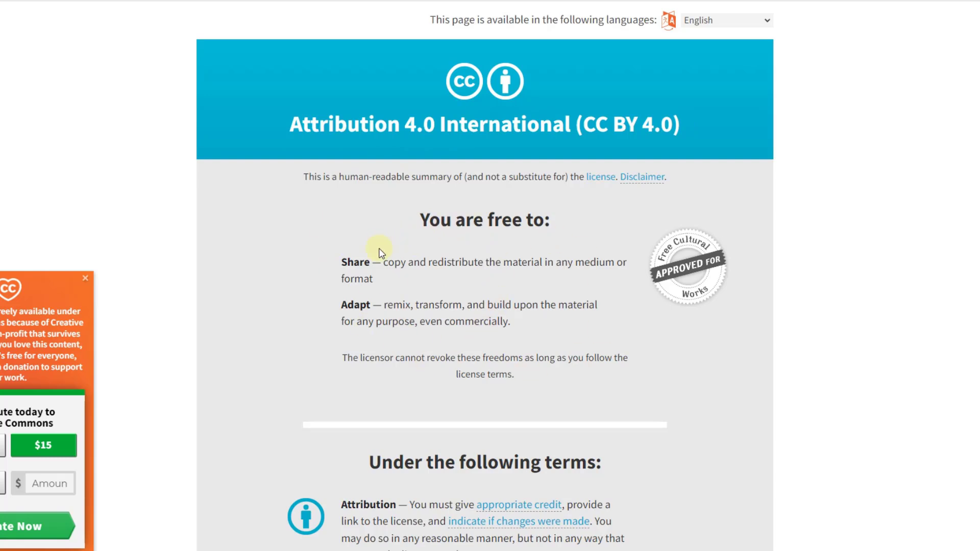
Highlight the licence's Share and Adapt permission lines, then clear the selection.
scroll(349, 215, down, 1)
drag(337, 203, 393, 220)
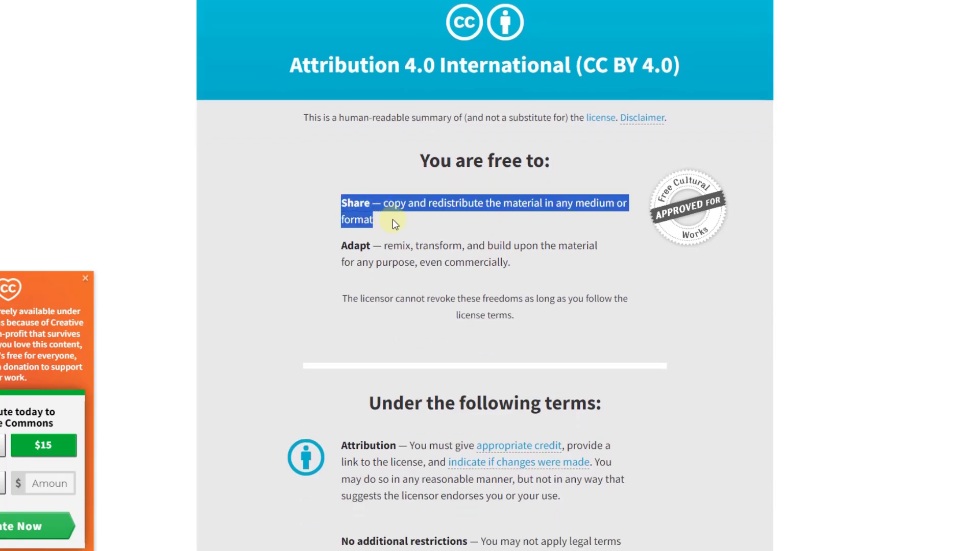
drag(341, 246, 382, 246)
drag(488, 263, 537, 262)
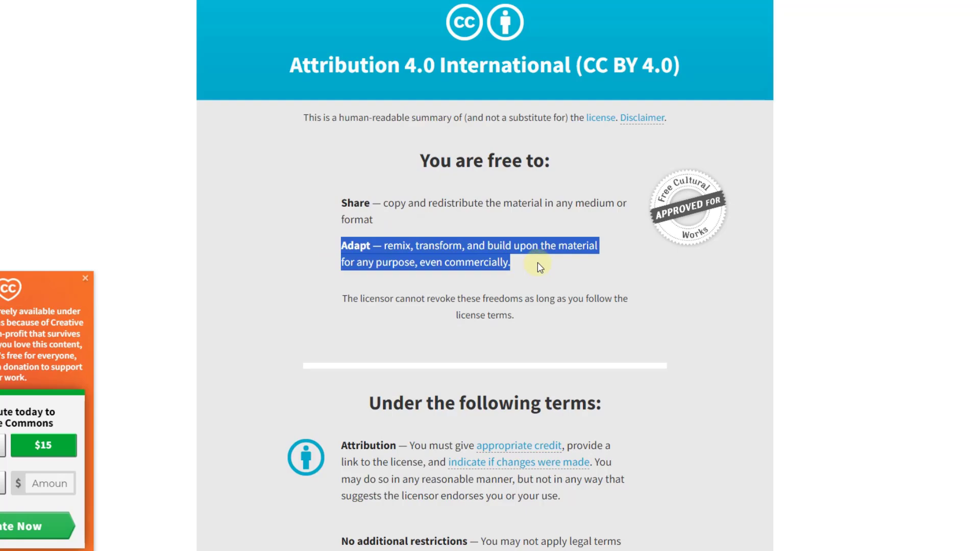
click(538, 262)
Scroll through the licence terms and notices and go back to the Smoke & Fire FX page.
scroll(528, 236, down, 4)
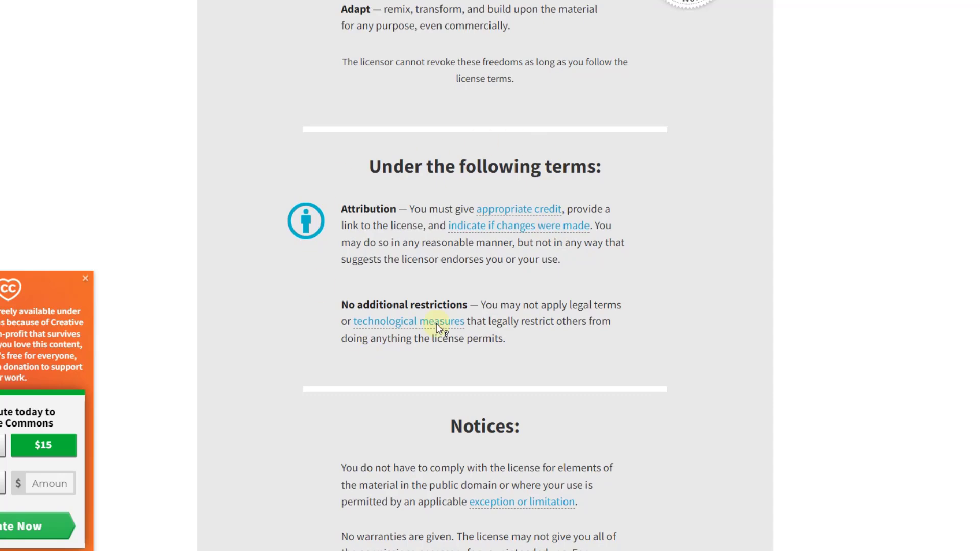
scroll(434, 261, down, 5)
scroll(506, 230, up, 8)
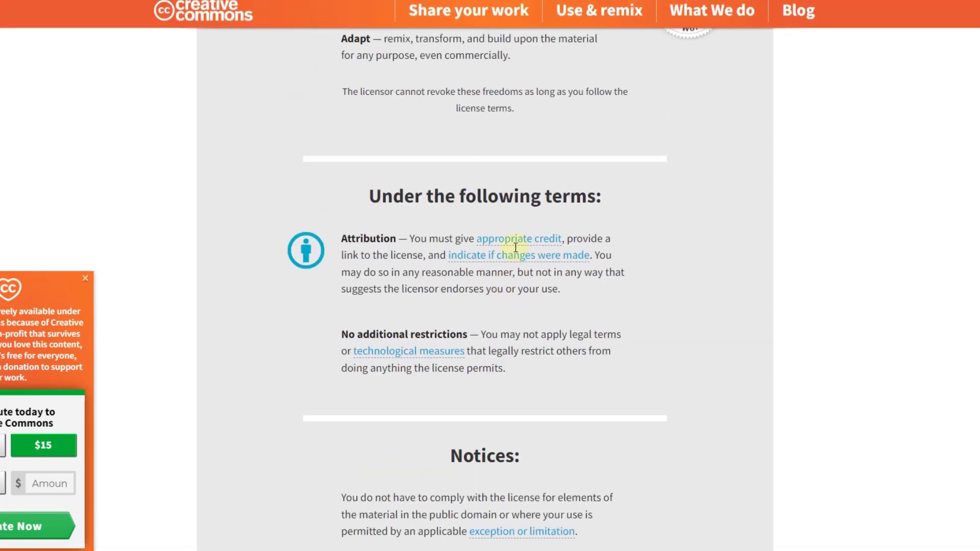
scroll(516, 247, up, 1)
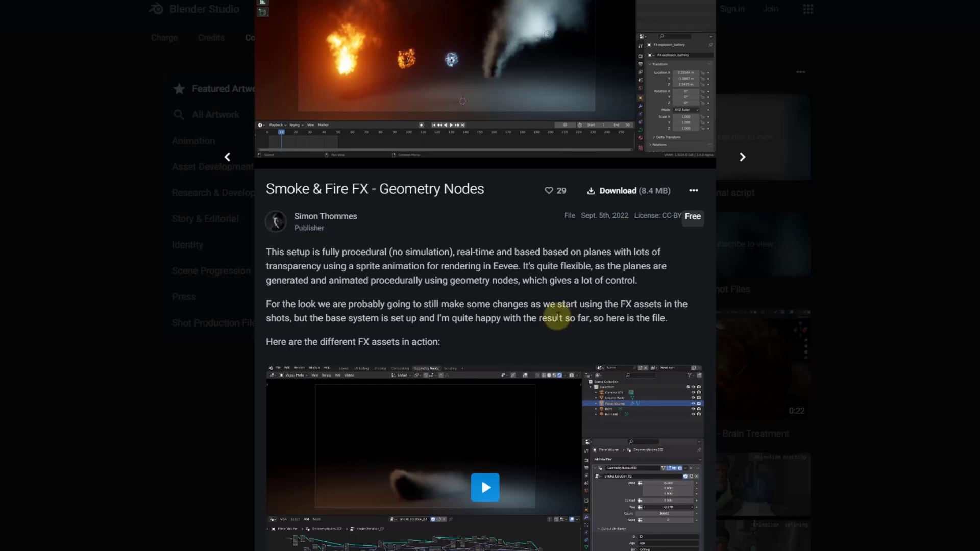
Scroll the asset description and highlight the phrase 'sprite animation'.
scroll(562, 368, down, 1)
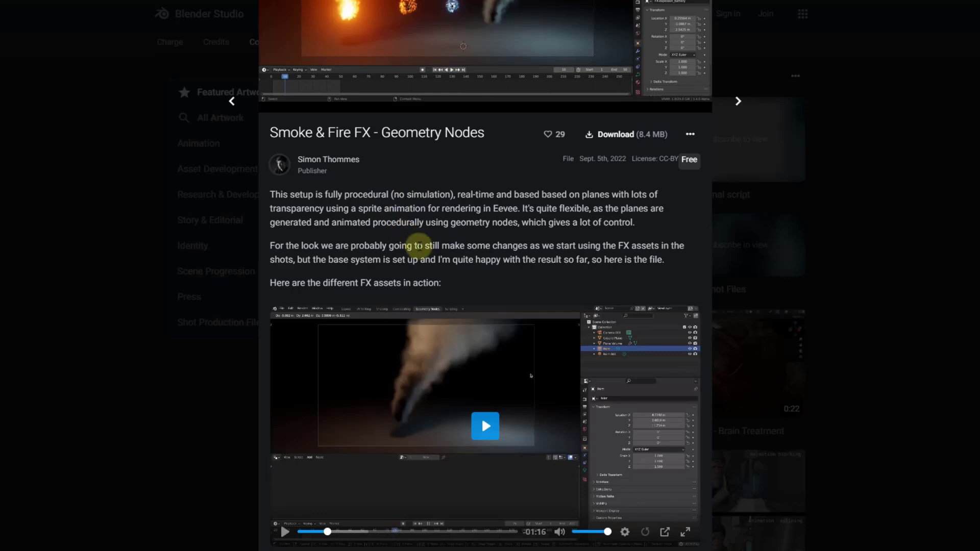
scroll(404, 225, down, 2)
scroll(417, 135, up, 1)
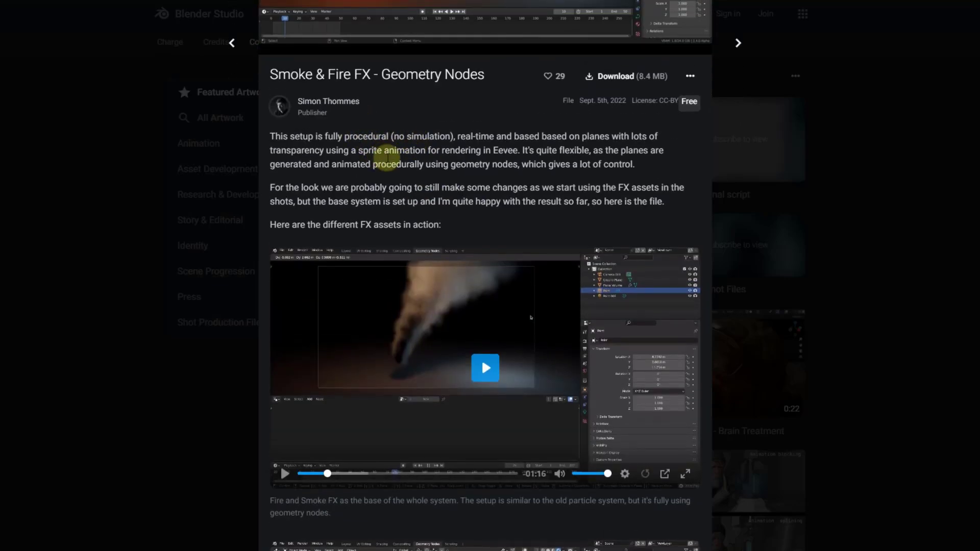
scroll(387, 158, up, 3)
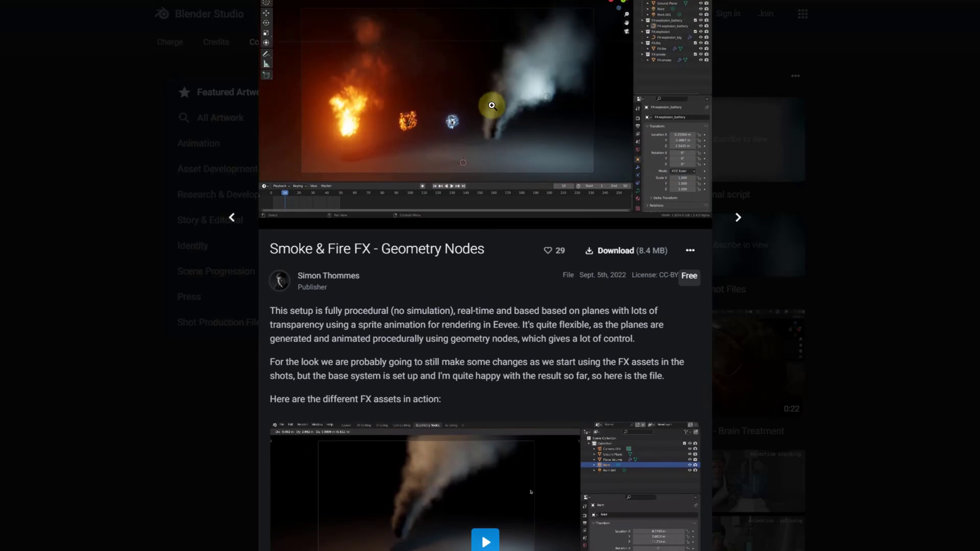
scroll(508, 274, down, 2)
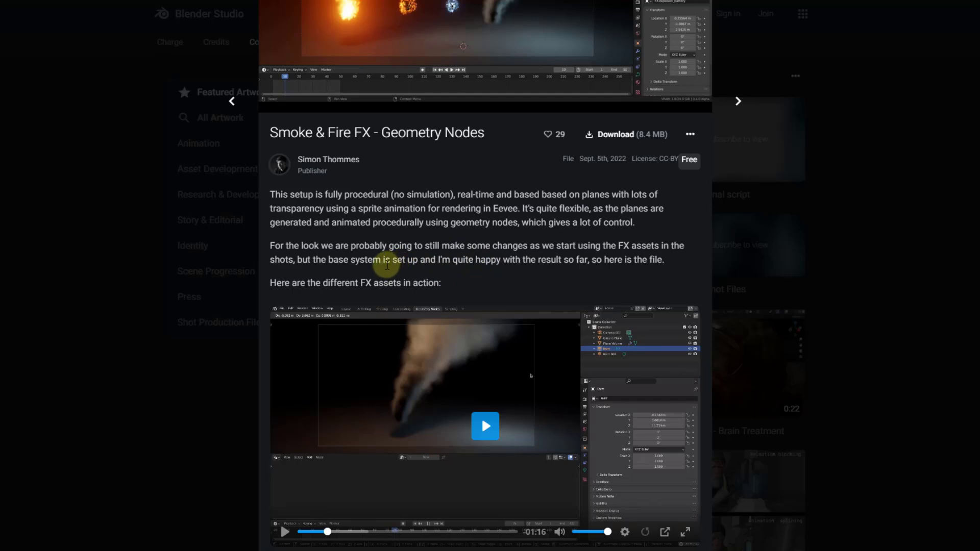
drag(360, 206, 426, 206)
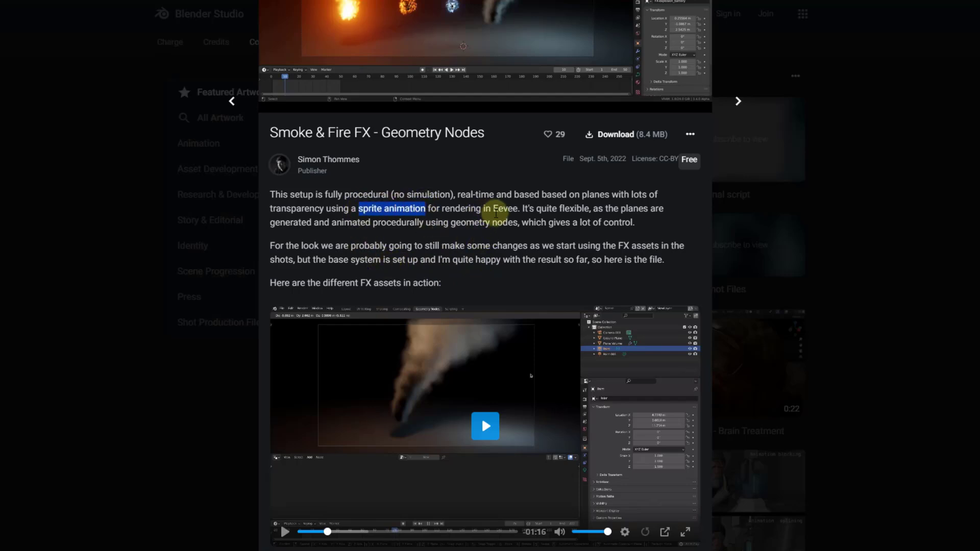
Play the embedded Fire and Smoke FX demo video.
scroll(501, 224, down, 1)
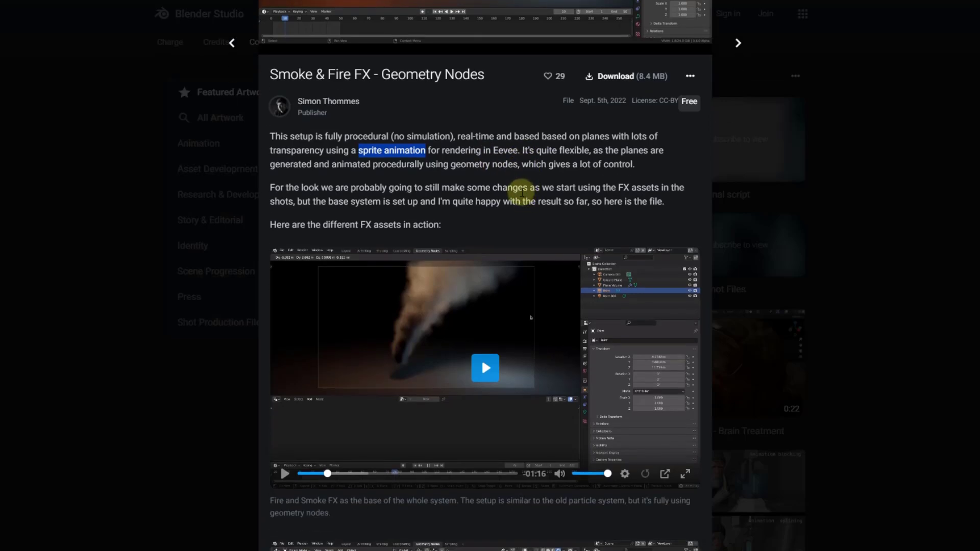
click(482, 365)
scroll(503, 261, down, 3)
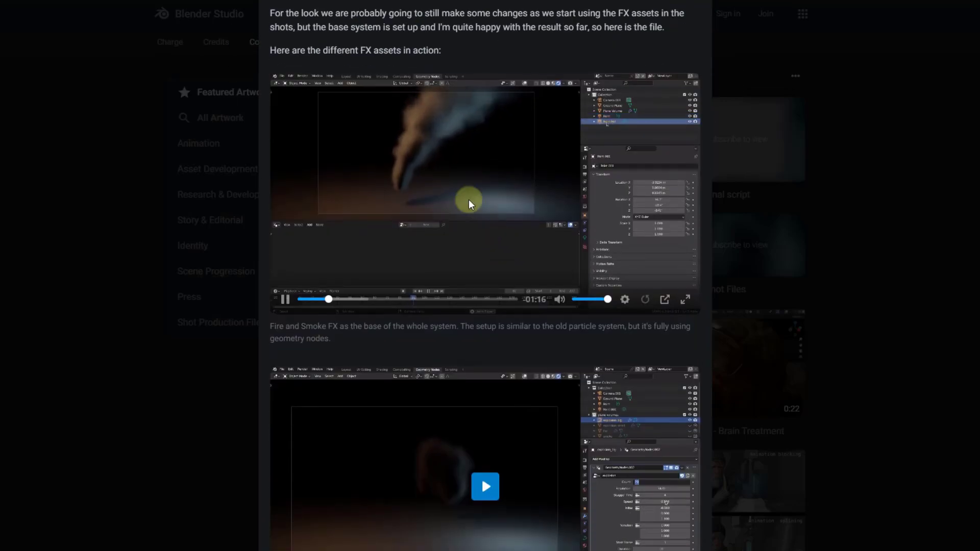
scroll(468, 199, up, 1)
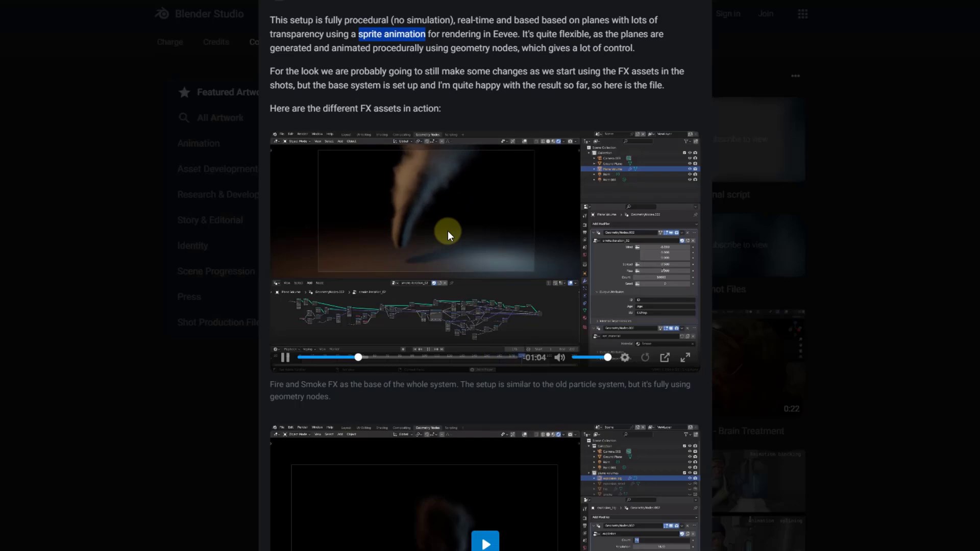
scroll(485, 275, down, 2)
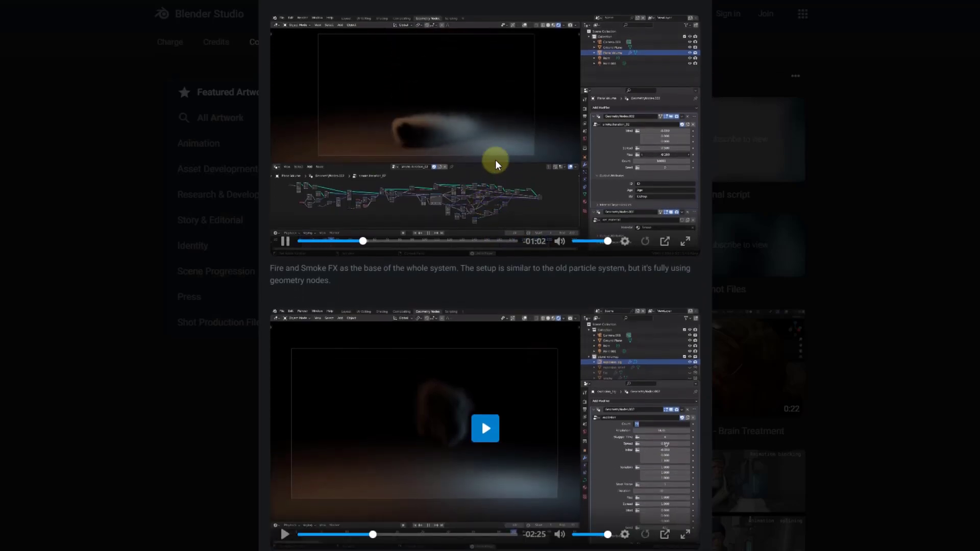
scroll(485, 276, up, 1)
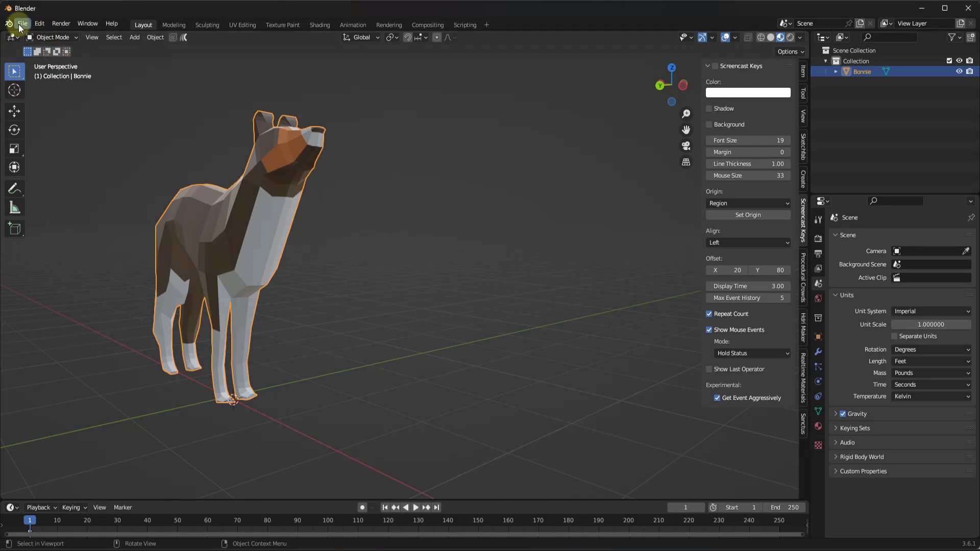
Open fire_fx.blend and show its fire and smoke effects in Solid shading.
click(22, 24)
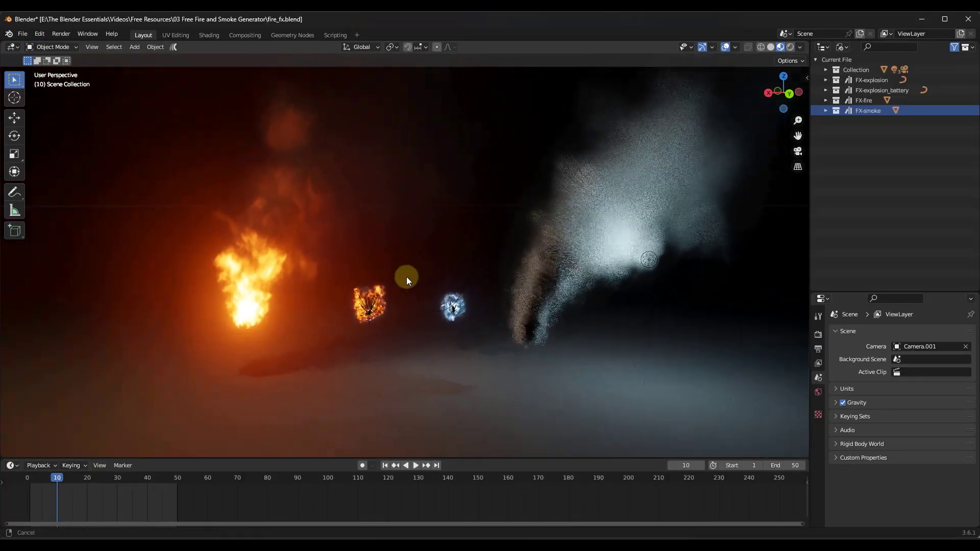
middle_drag(406, 277, 444, 286)
key(z)
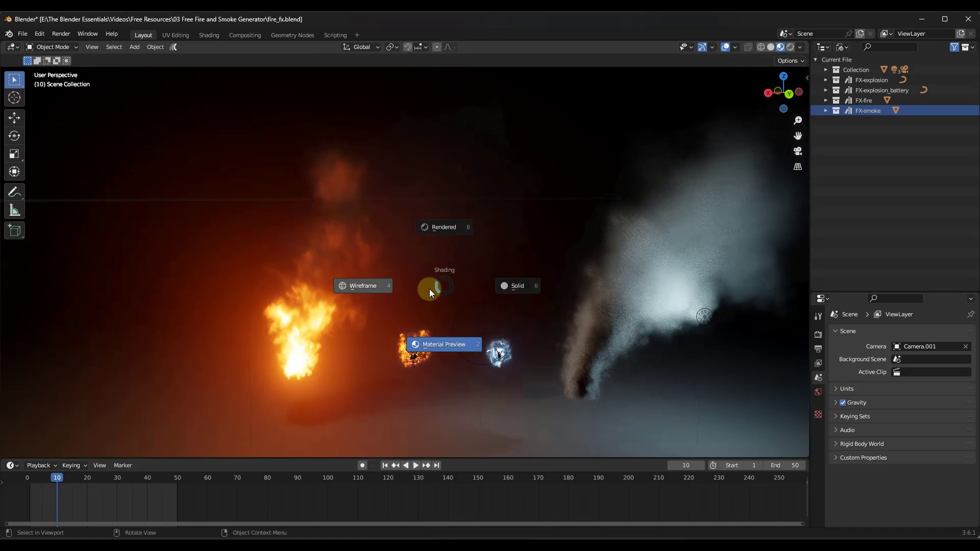
click(509, 286)
Orbit around the effects and switch the viewport to Material Preview shading.
middle_drag(673, 280, 602, 247)
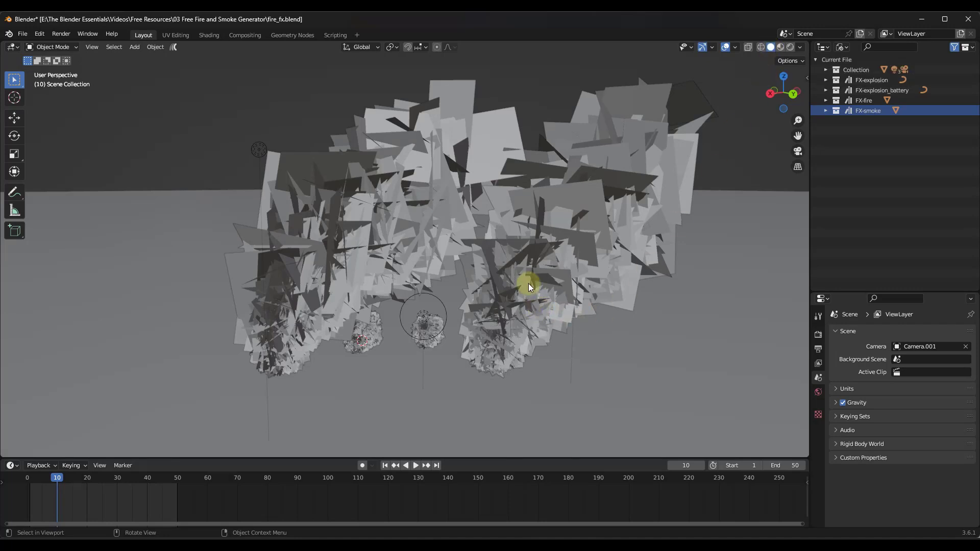
middle_drag(531, 268, 525, 268)
key(z)
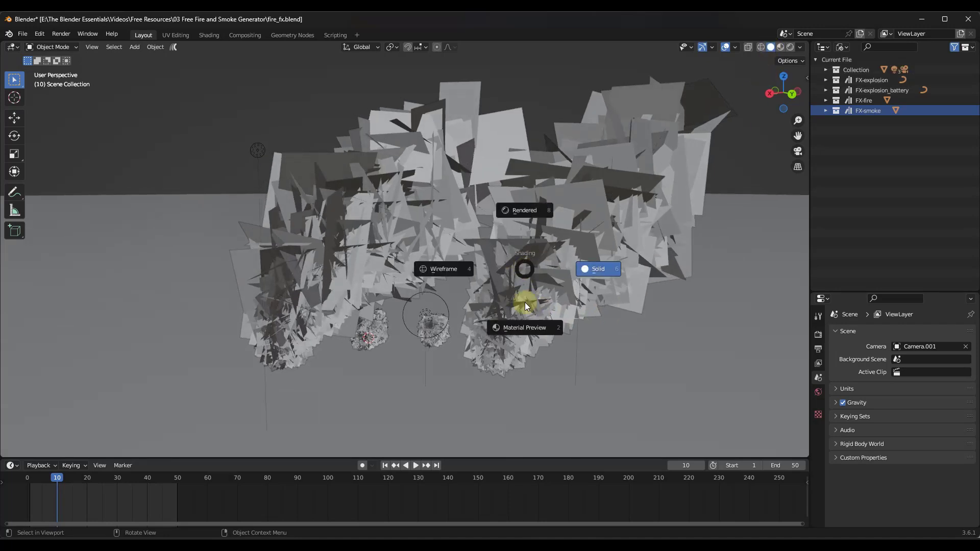
click(526, 332)
mouse_move(494, 296)
middle_down()
mouse_move(476, 293)
mouse_move(488, 298)
middle_up()
scroll(280, 348, up, 2)
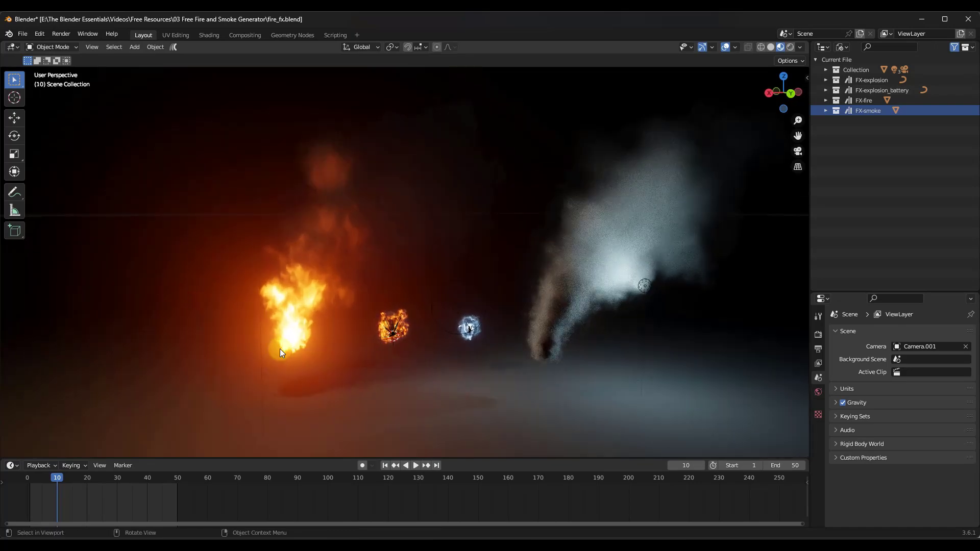
Return to Solid shading and play the effects animation from frame 1, then pause.
key(z)
click(586, 223)
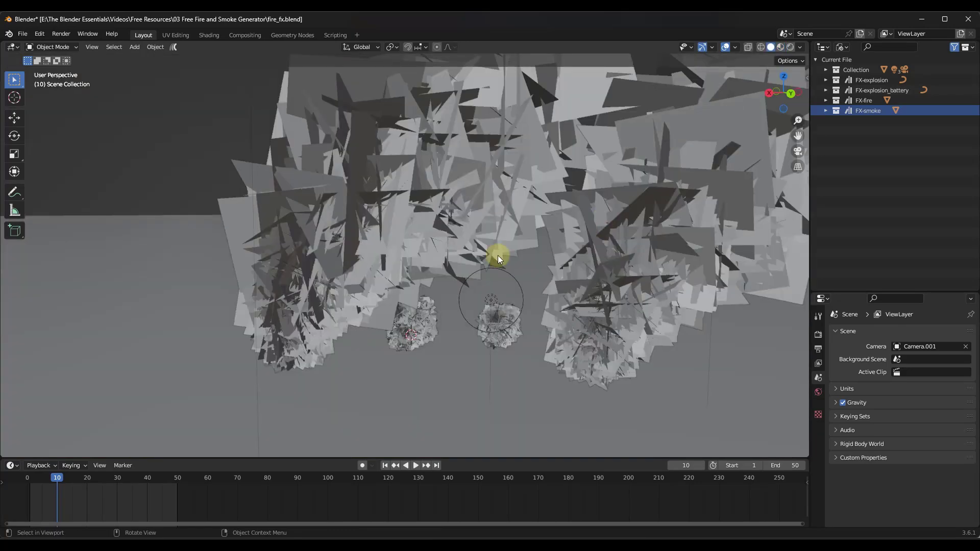
click(385, 465)
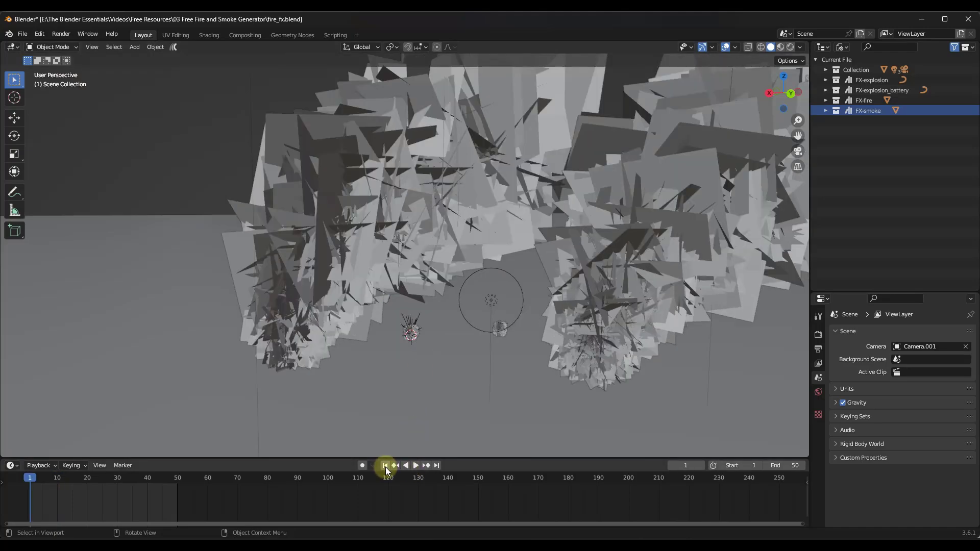
click(416, 466)
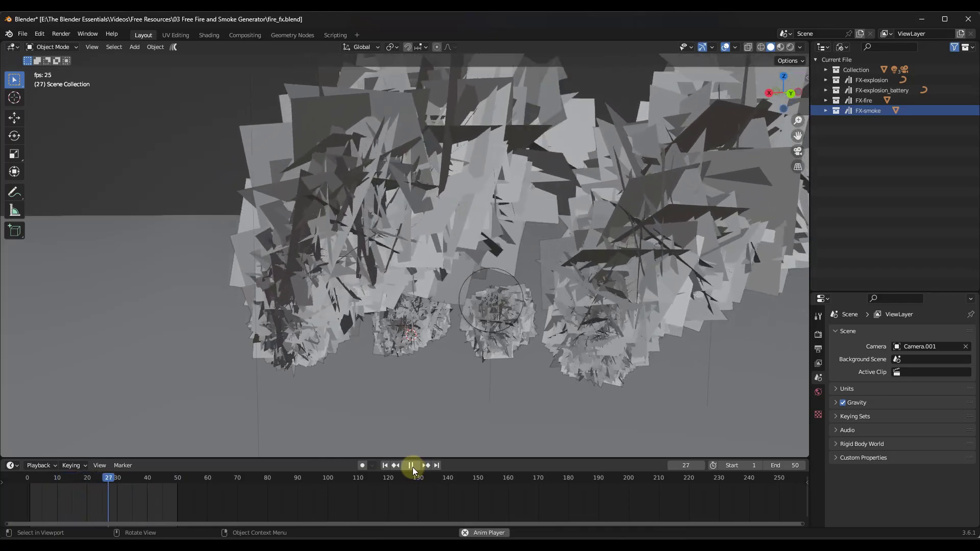
click(412, 465)
Pause playback at frame 47 and view the effects in Material Preview shading.
mouse_move(361, 320)
middle_down()
mouse_move(441, 316)
mouse_move(369, 317)
middle_up()
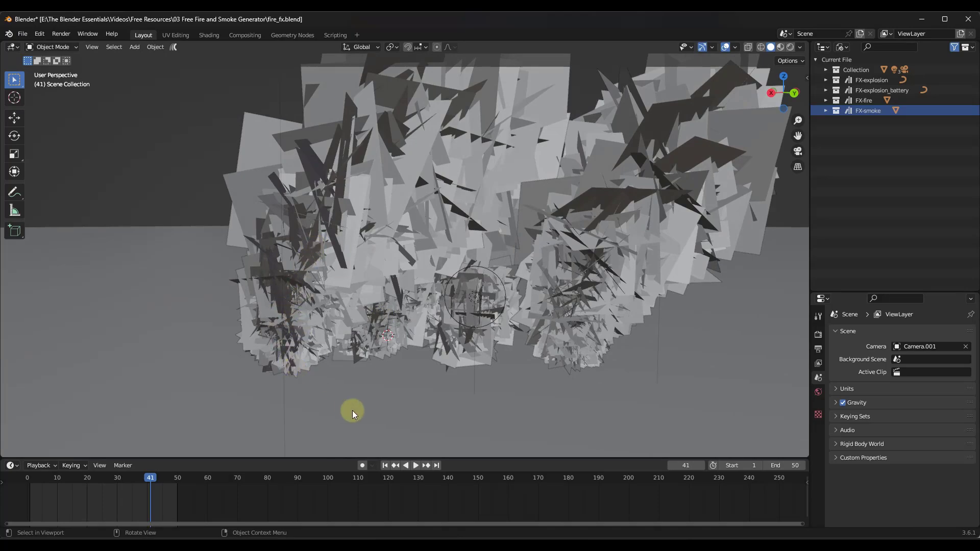
click(416, 465)
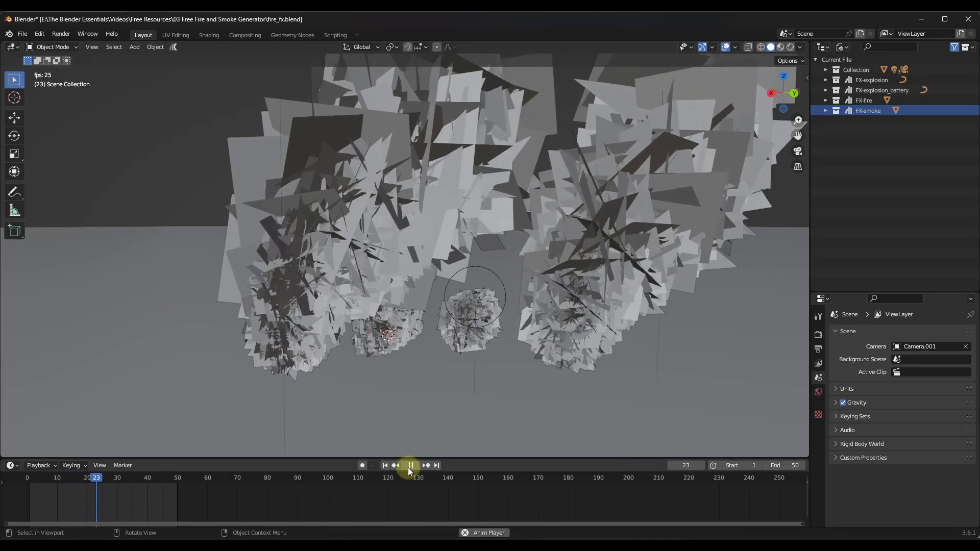
click(410, 465)
middle_drag(407, 454, 363, 287)
middle_drag(424, 298, 440, 300)
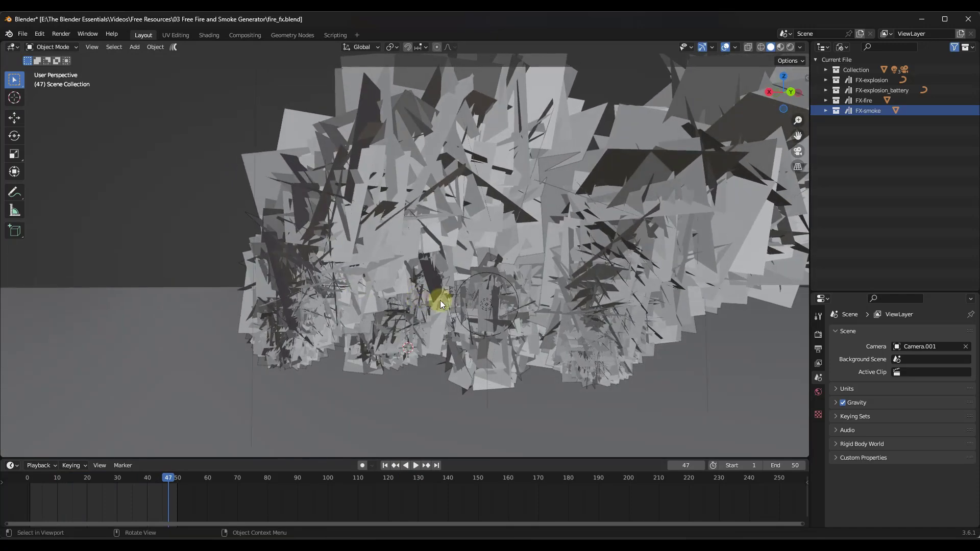
key(z)
click(462, 363)
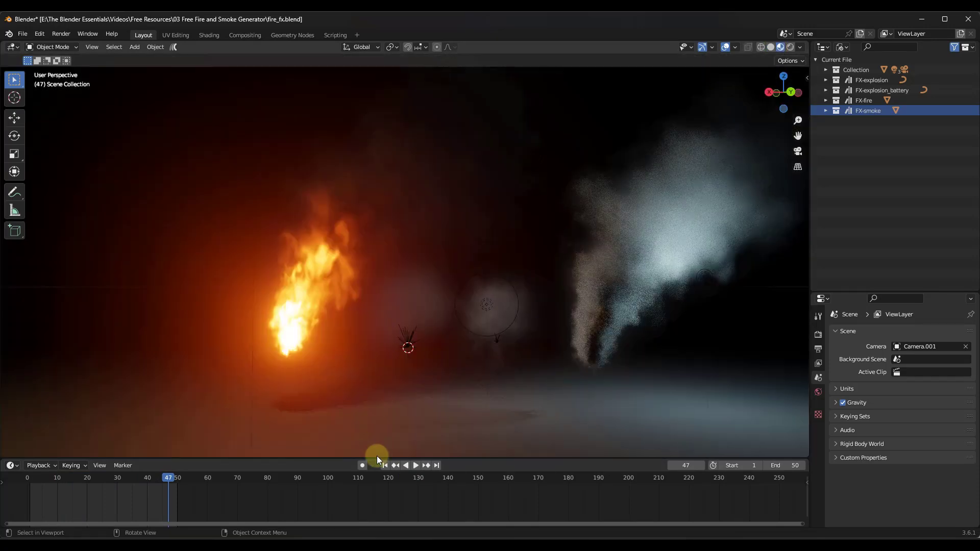
Play the animation from the start, select FX-fire, and switch to Rendered shading.
click(385, 465)
click(415, 466)
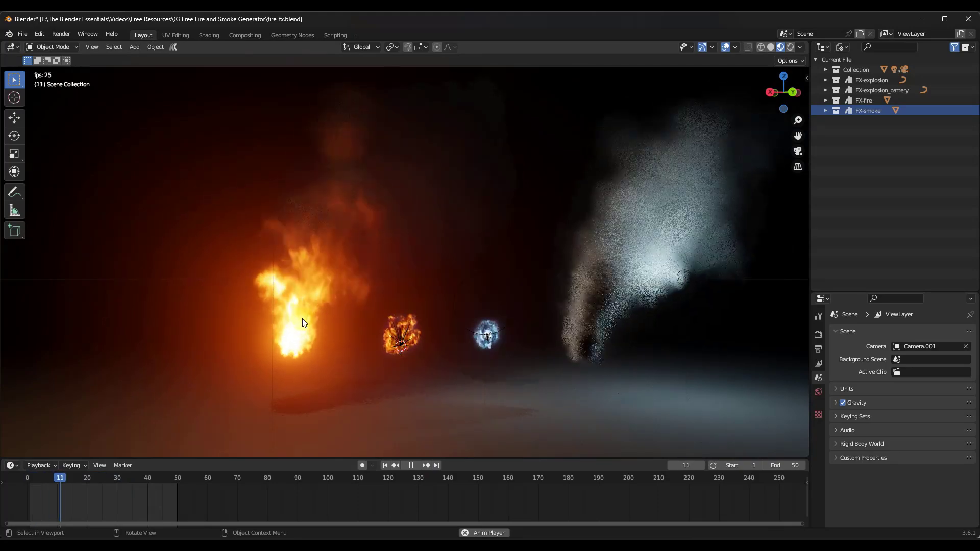
click(341, 330)
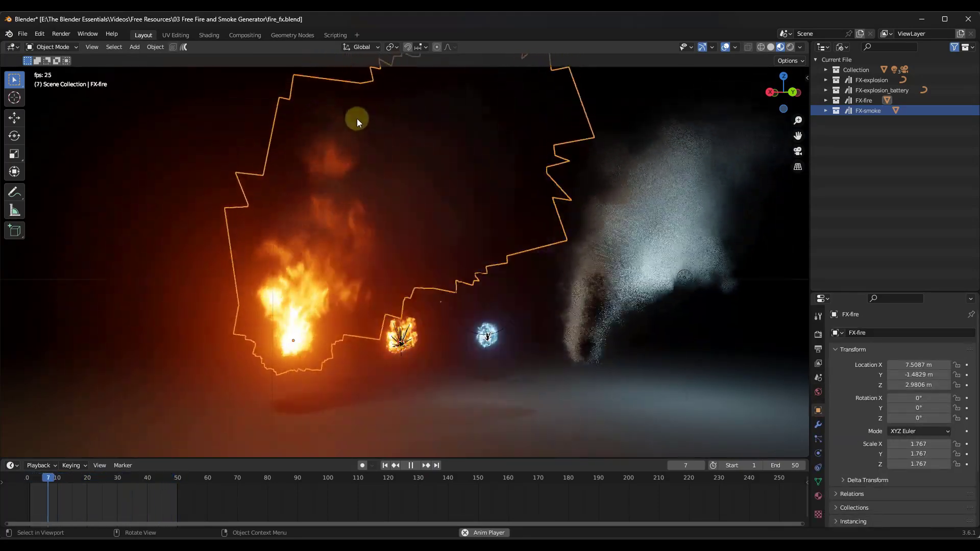
click(416, 324)
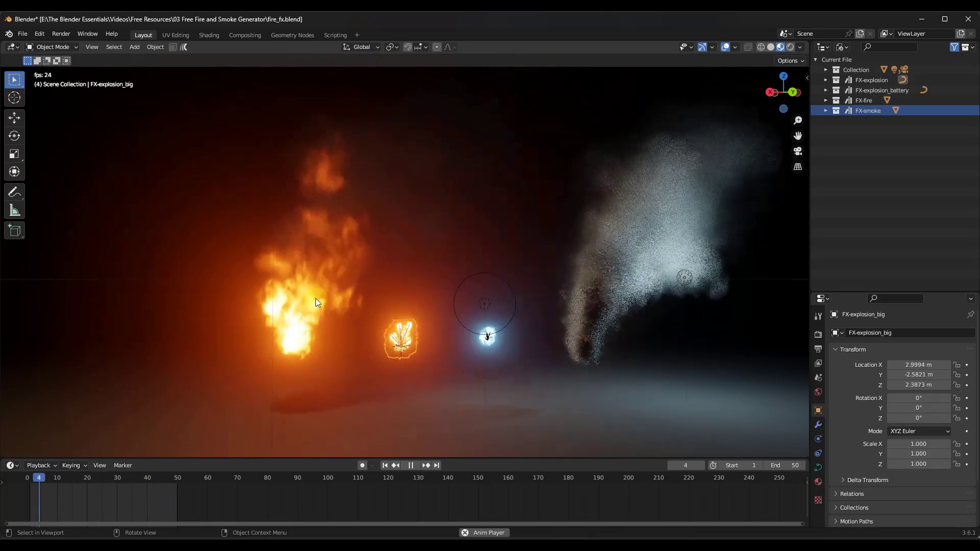
click(310, 290)
mouse_move(310, 290)
middle_down()
mouse_move(424, 305)
mouse_move(347, 298)
mouse_move(389, 305)
mouse_move(569, 306)
mouse_move(588, 318)
mouse_move(514, 296)
mouse_move(428, 290)
mouse_move(584, 302)
mouse_move(525, 300)
mouse_move(517, 325)
middle_up()
key(z)
click(583, 261)
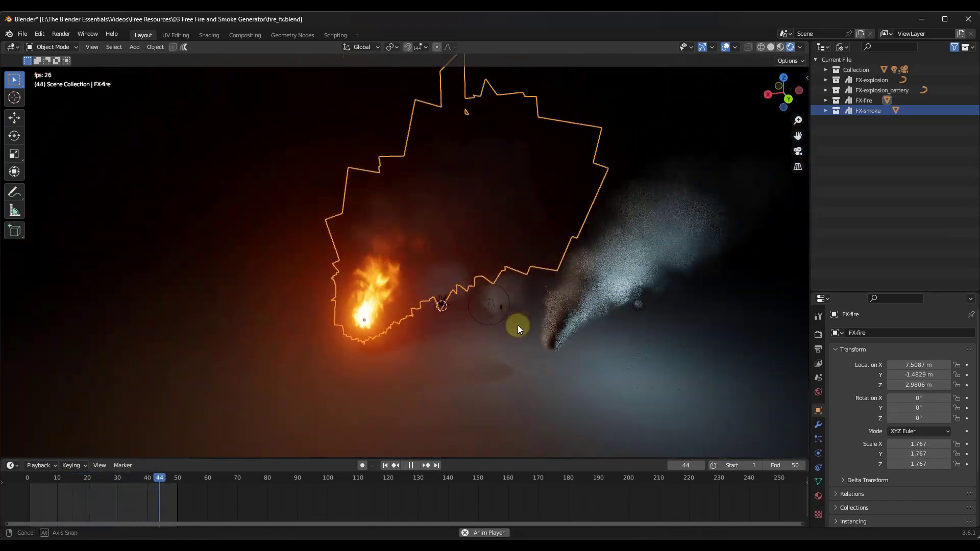
Move FX-fire to a new spot on the ground plane with G and Shift+Z.
key(g)
key(shift+z)
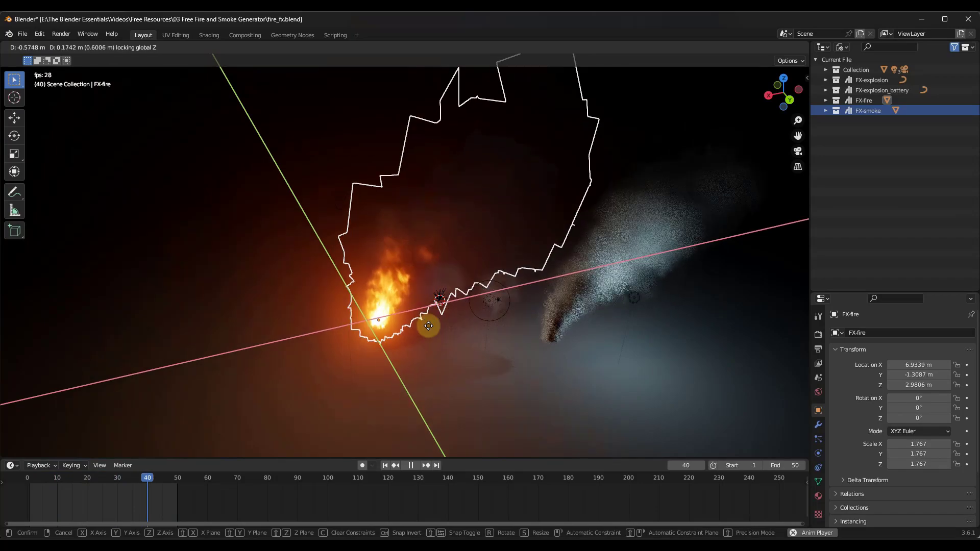
click(480, 361)
middle_drag(480, 361, 598, 281)
scroll(598, 281, up, 3)
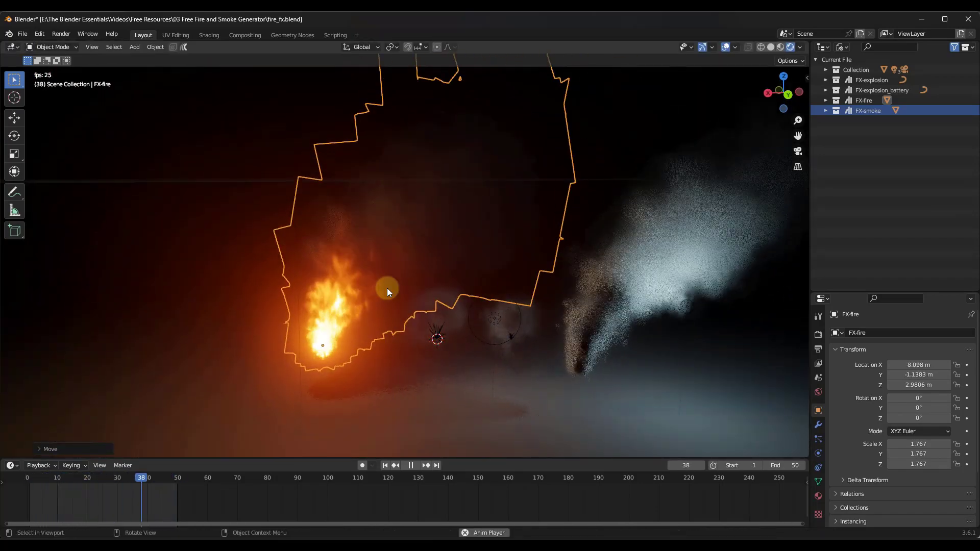
middle_drag(356, 283, 566, 351)
Select the FX-smoke object and look around the smoke.
click(554, 328)
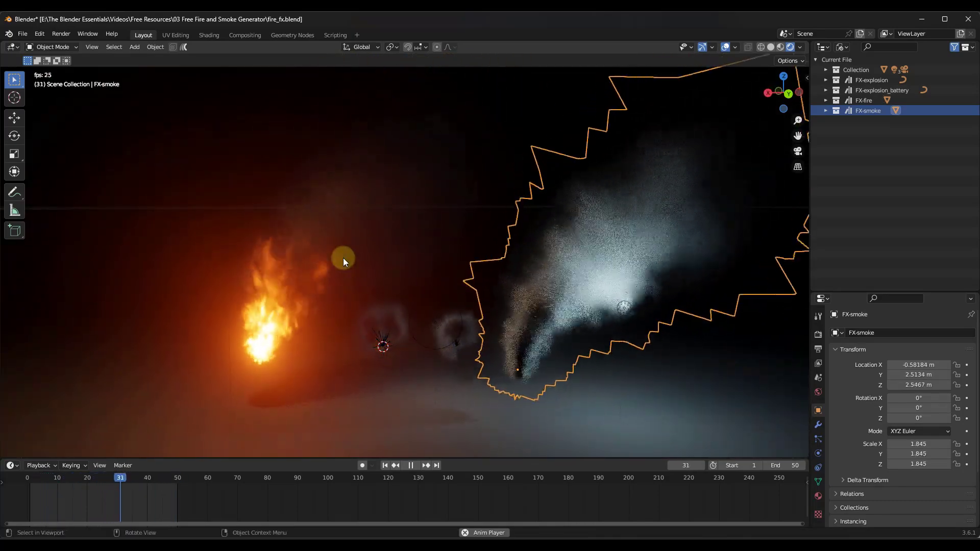
middle_drag(344, 258, 485, 291)
scroll(487, 290, up, 1)
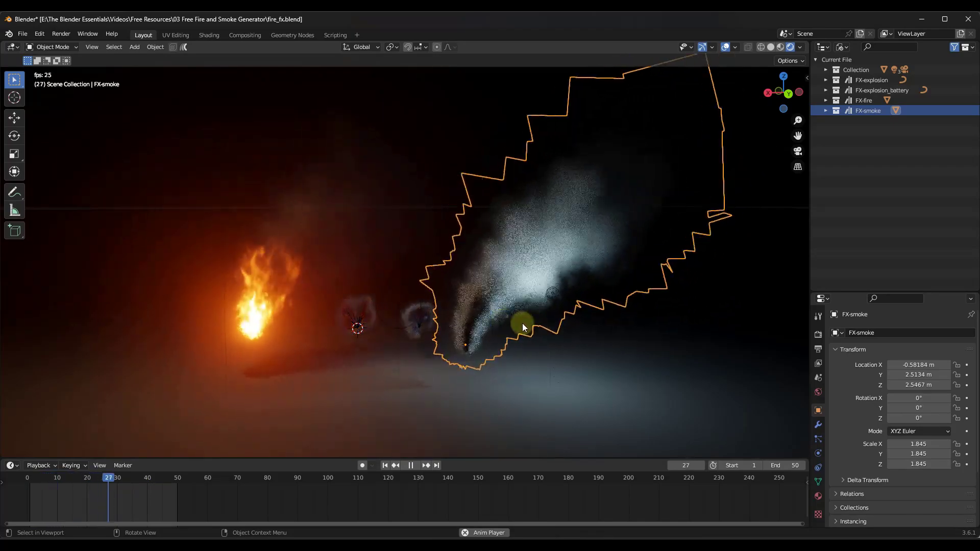
scroll(452, 205, up, 4)
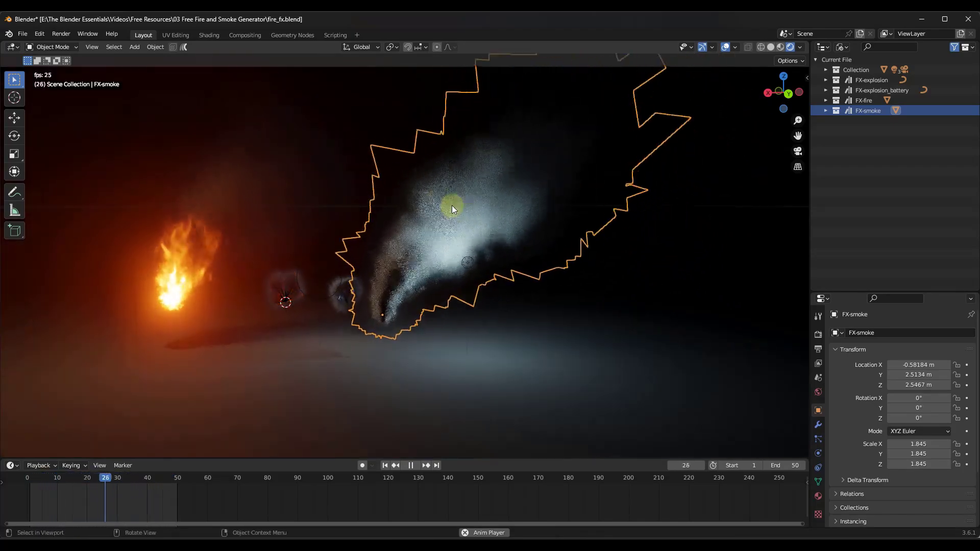
Set FX-smoke's smoke_planes to Spread 1.930, Wind -6.980, Seed 48 and Resolution 21.
click(819, 425)
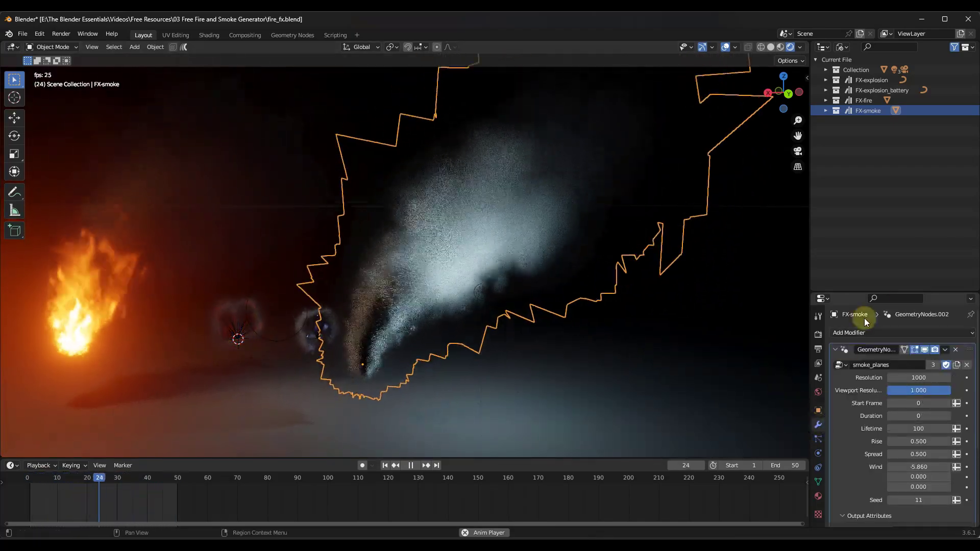
drag(860, 292, 859, 167)
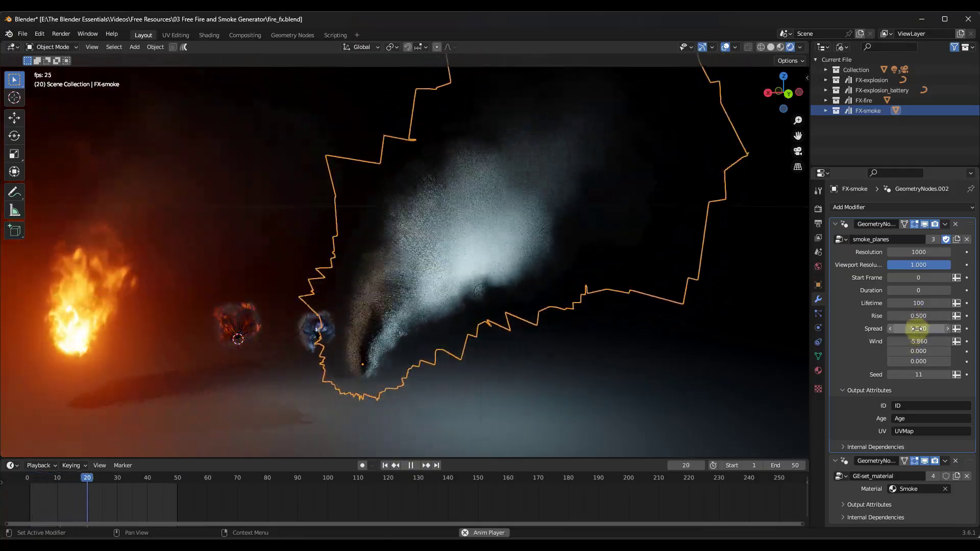
mouse_move(918, 328)
mouse_down()
mouse_move(942, 328)
mouse_move(917, 329)
mouse_move(927, 341)
mouse_move(949, 341)
mouse_move(929, 341)
mouse_up()
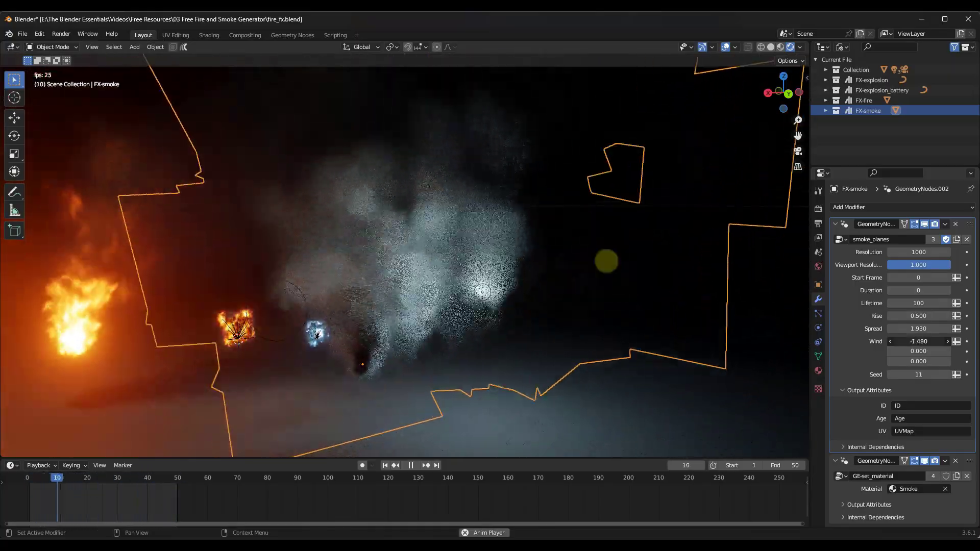
drag(607, 261, 365, 254)
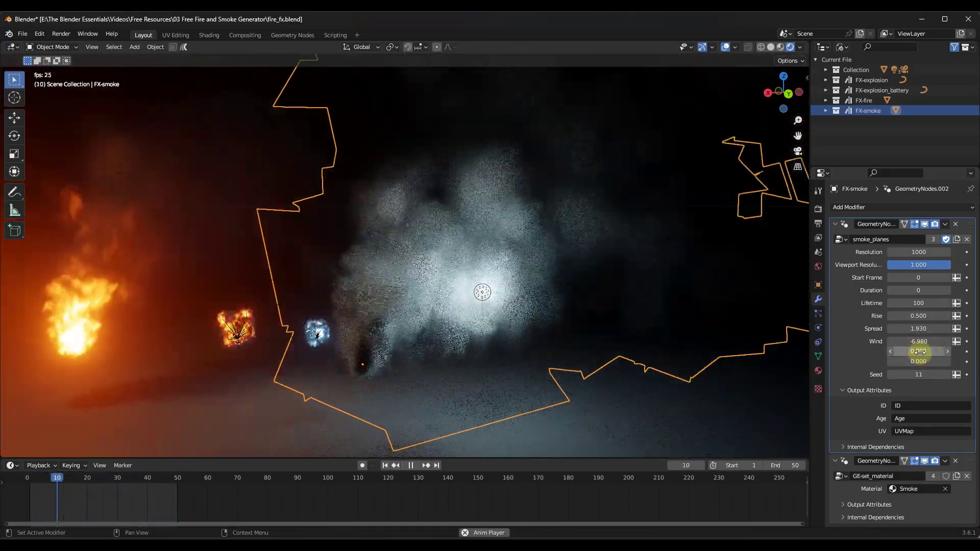
drag(919, 375, 902, 335)
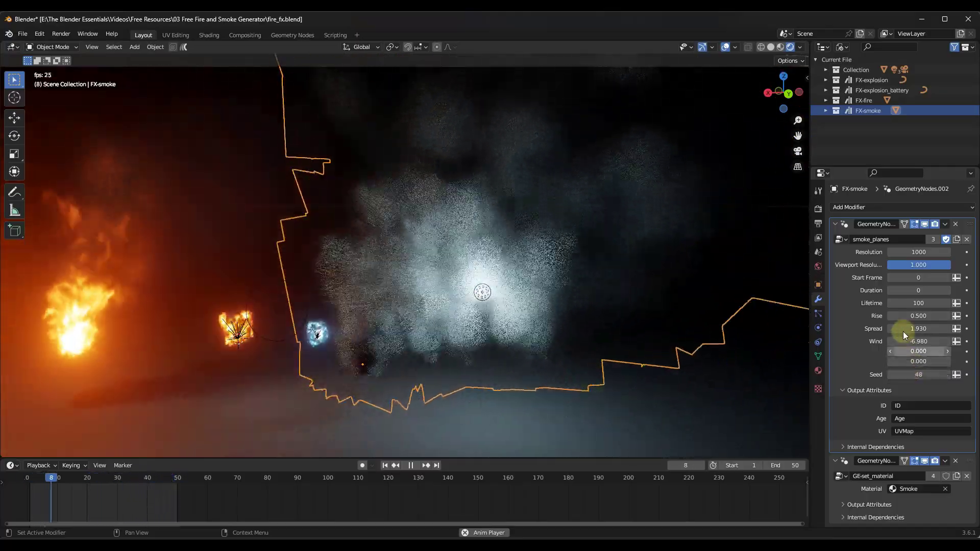
drag(919, 252, 399, 284)
middle_drag(490, 292, 364, 362)
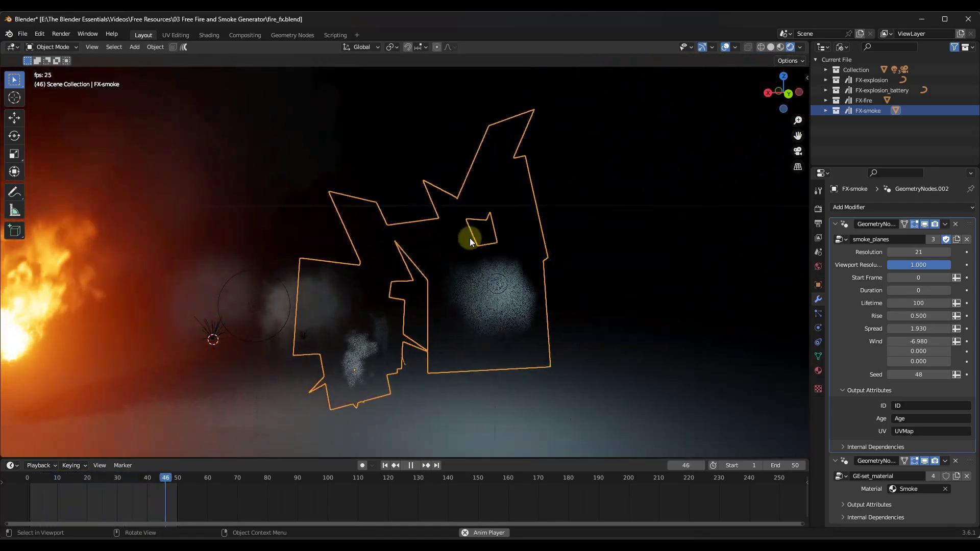
scroll(455, 273, down, 1)
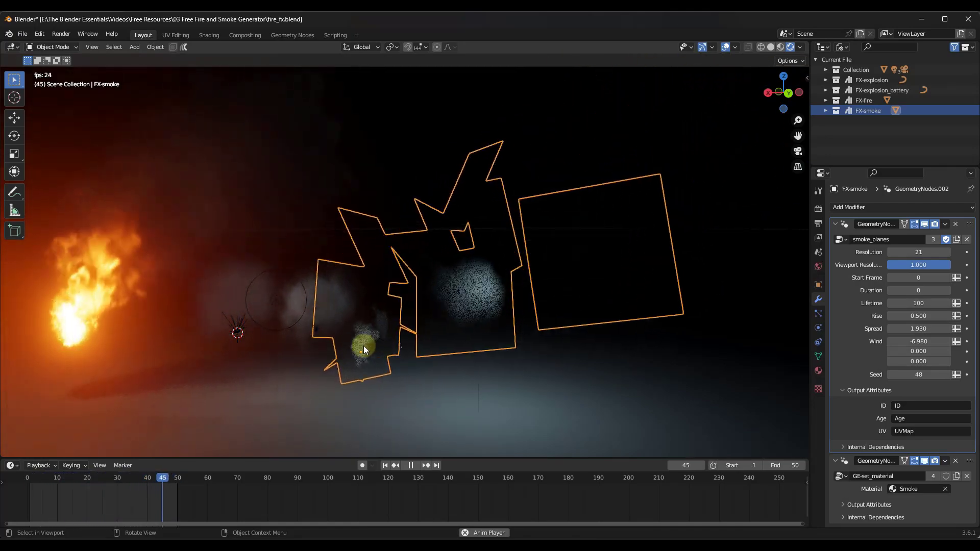
middle_drag(364, 345, 491, 226)
Raise FX-smoke's Resolution to 1193 so the smoke fills densely.
click(491, 226)
scroll(515, 187, up, 2)
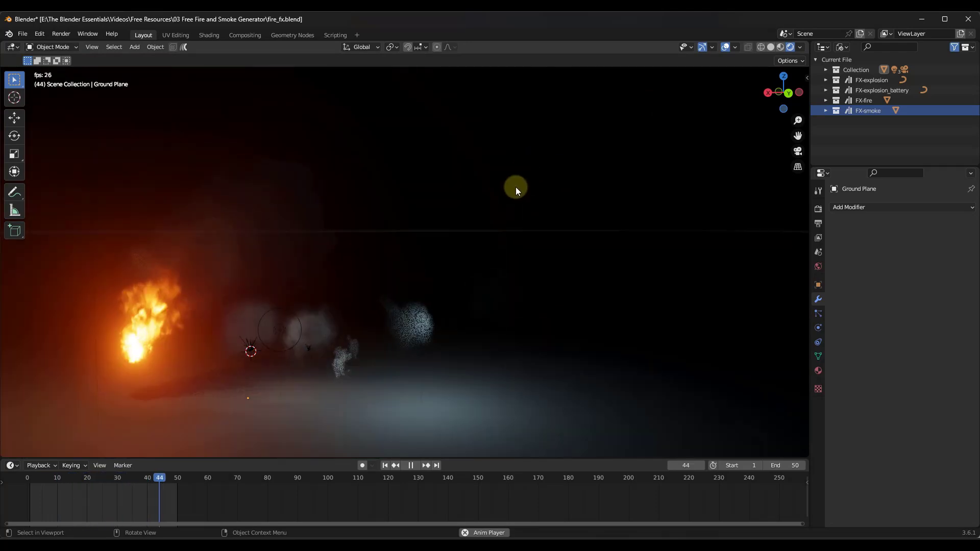
click(341, 354)
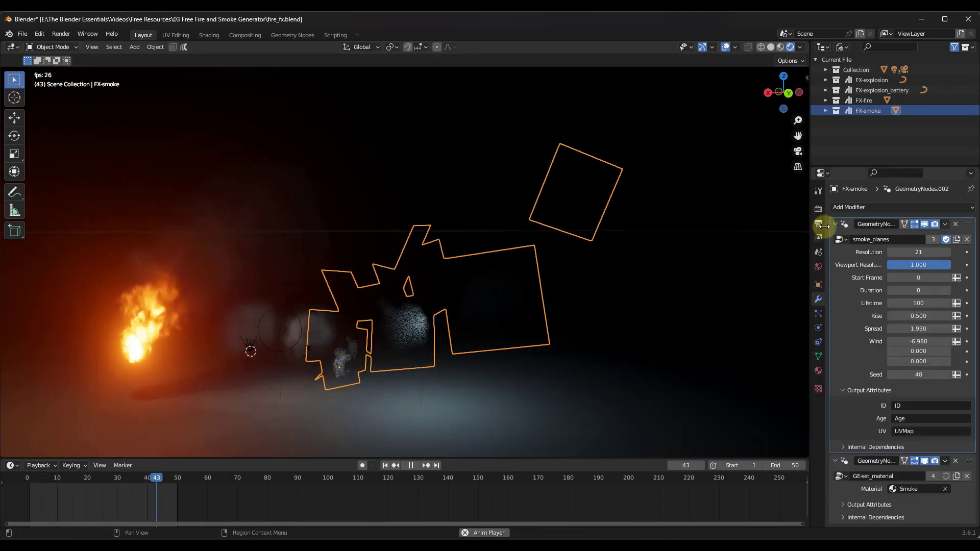
drag(909, 252, 541, 263)
Move FX-smoke about 0.81 m along Y, then select FX-fire.
key(g)
key(y)
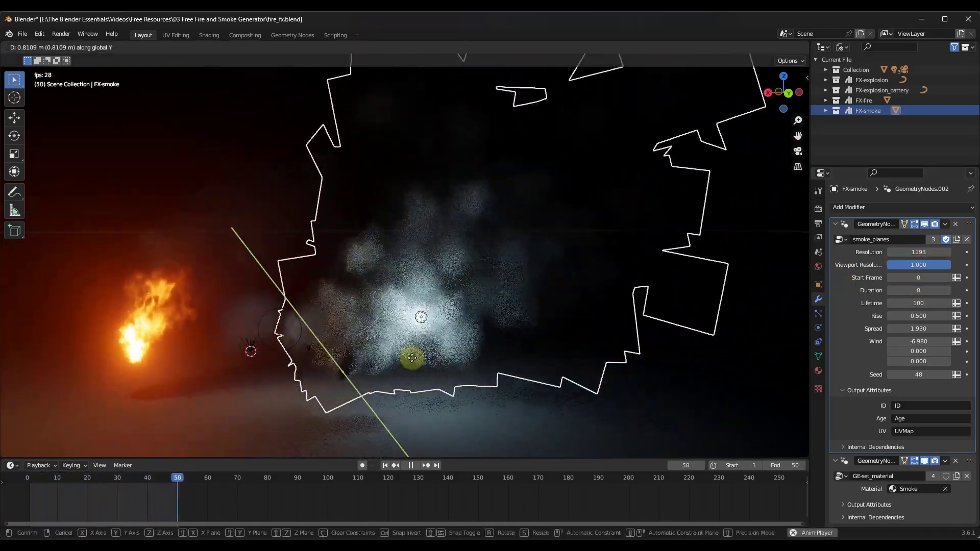
key(x)
click(431, 333)
scroll(140, 299, up, 3)
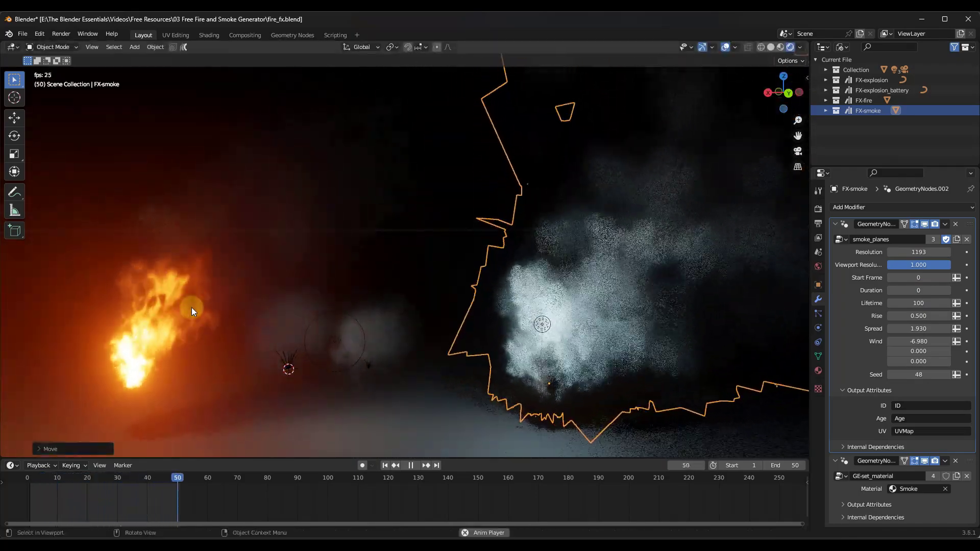
click(132, 365)
scroll(186, 308, up, 4)
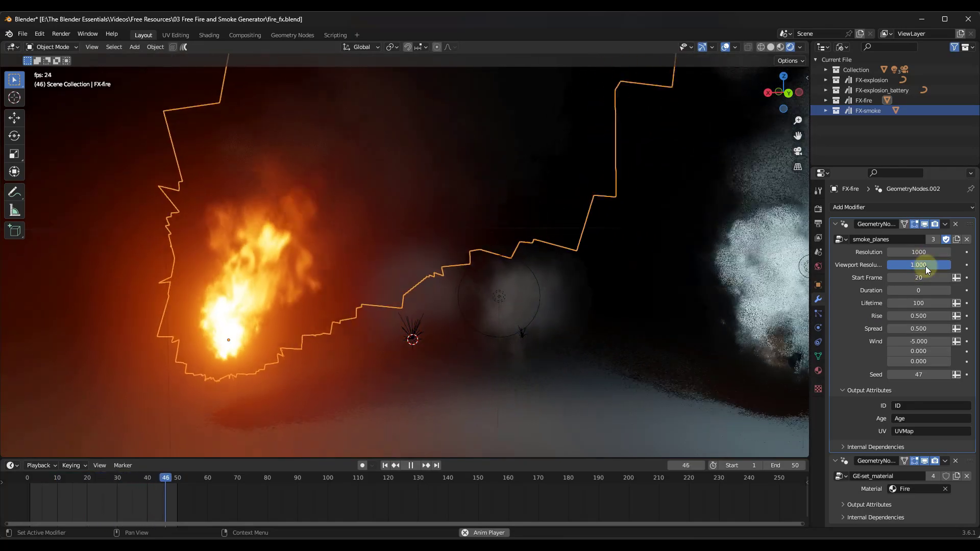
Set FX-fire's Rise to 0.620 and Spread to 0.630, keeping Resolution at 1000.
mouse_move(920, 252)
mouse_down()
mouse_move(383, 247)
mouse_move(916, 247)
mouse_up()
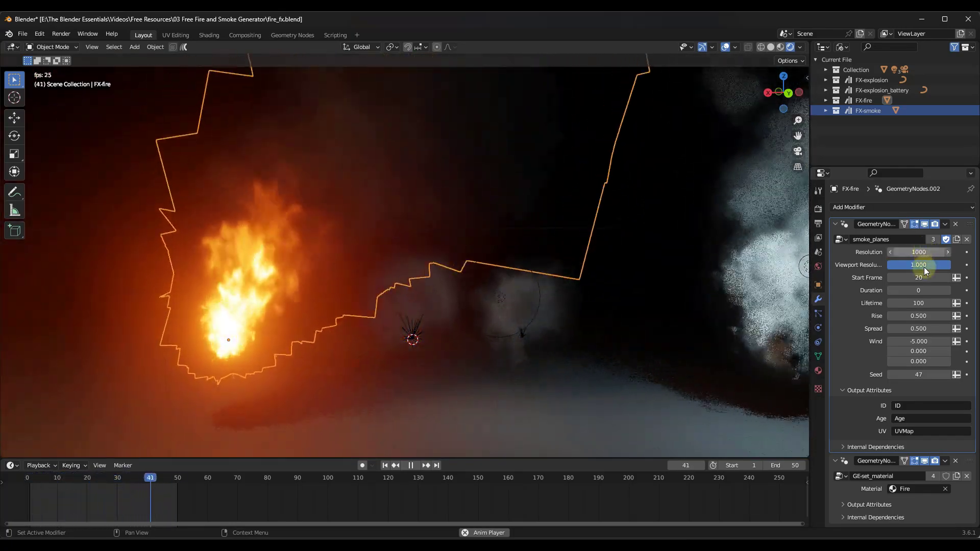
drag(917, 316, 363, 216)
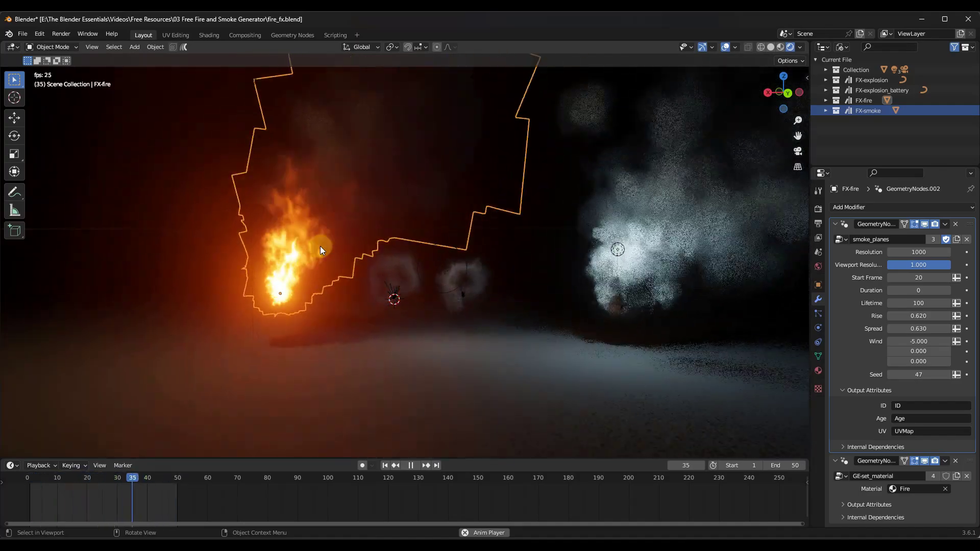
middle_drag(320, 246, 310, 246)
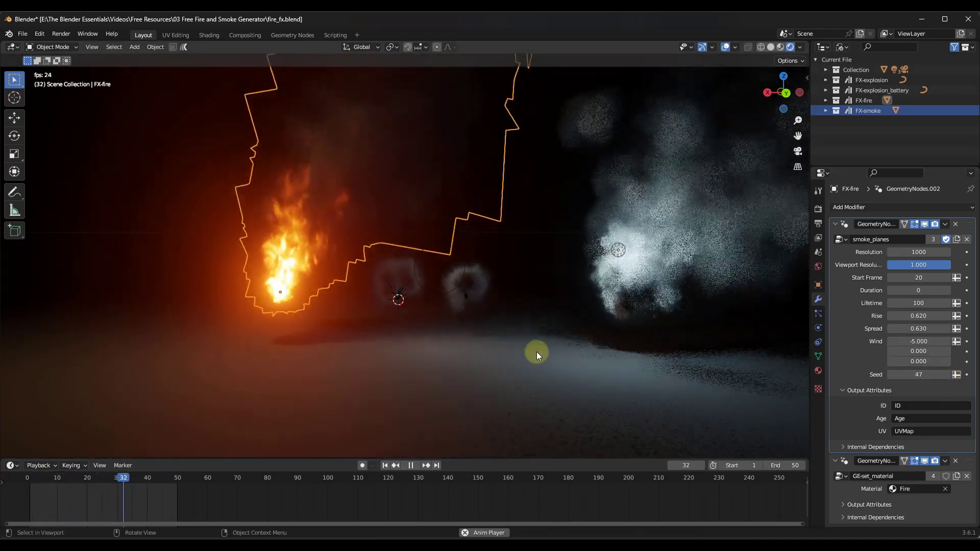
Select FX-explosion_big and tune its explosion Speed, settling near 5.44.
click(402, 281)
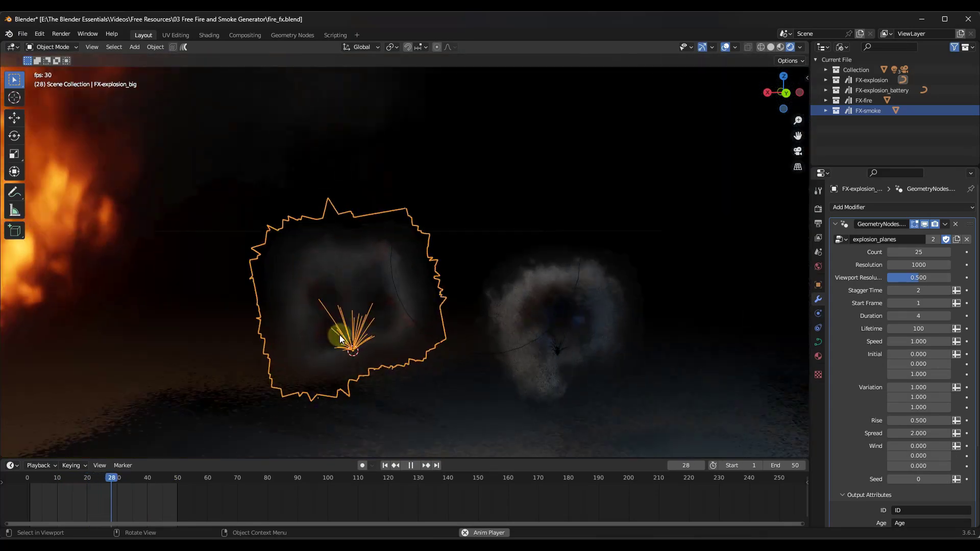
drag(919, 341, 505, 340)
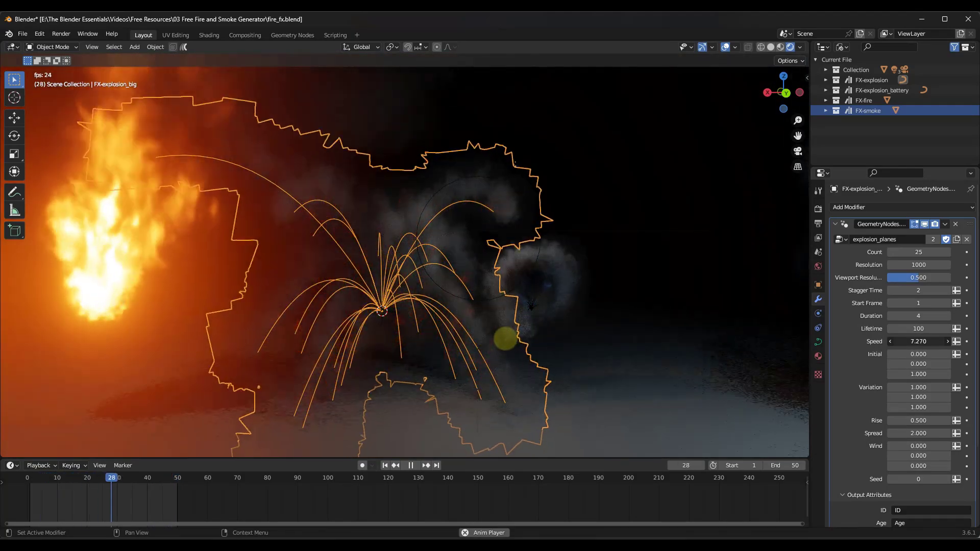
mouse_move(574, 339)
mouse_down()
mouse_move(547, 339)
mouse_move(586, 339)
mouse_up()
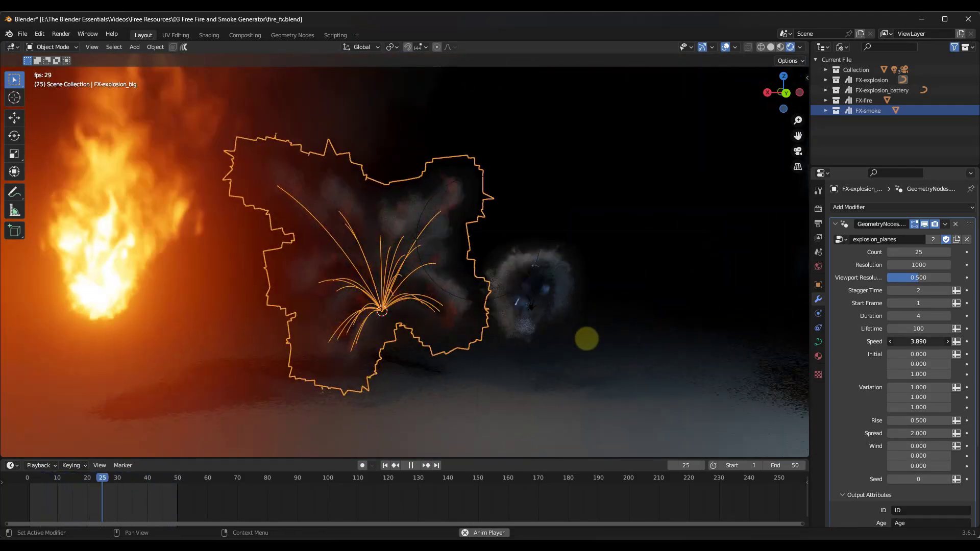
drag(419, 346, 475, 220)
drag(367, 221, 449, 222)
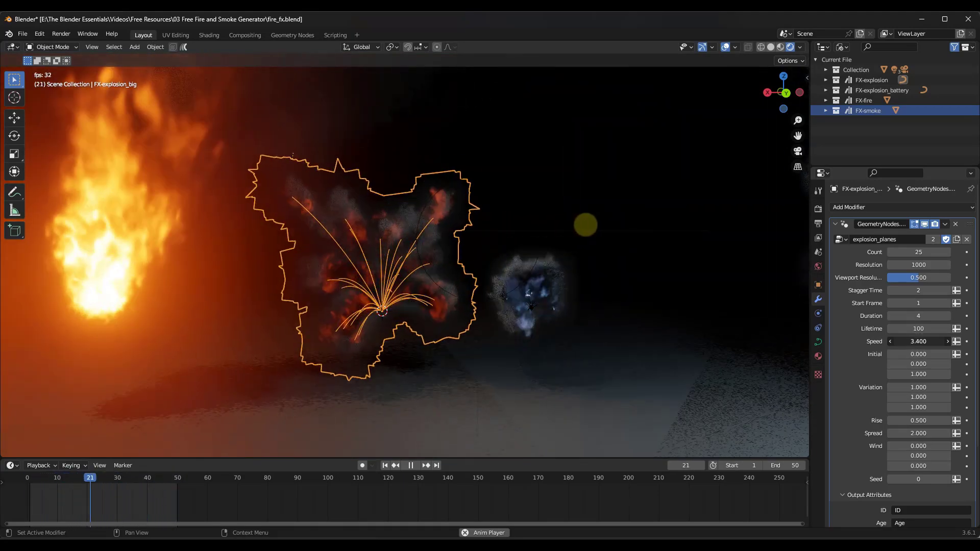
drag(919, 341, 444, 318)
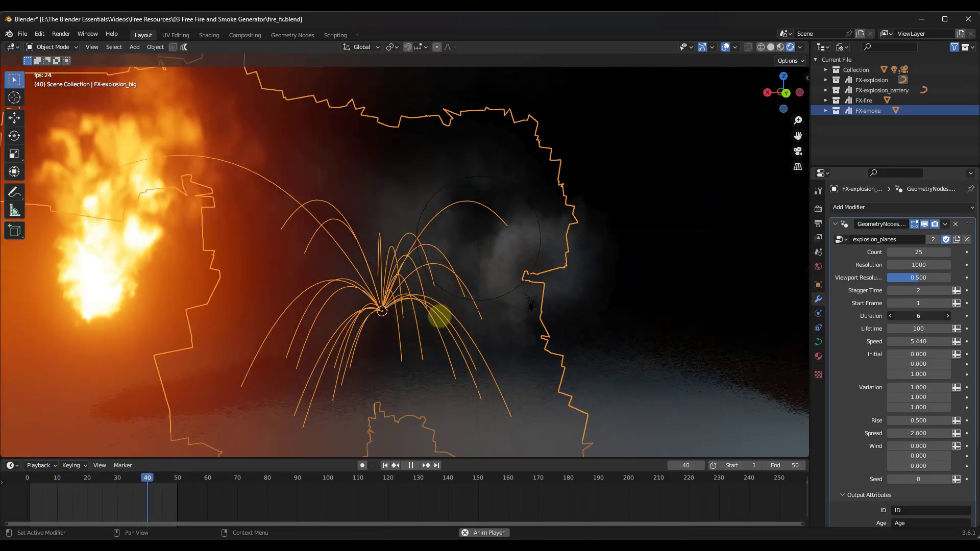
Set Duration to 5 and Lifetime to 116, lower Initial X and raise Variation X to 1.110.
drag(918, 316, 914, 316)
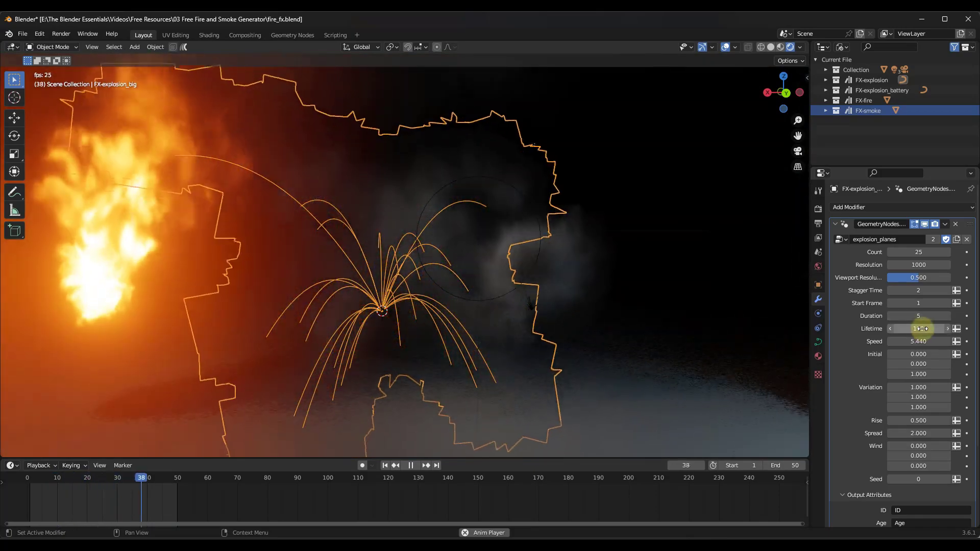
drag(442, 328, 418, 330)
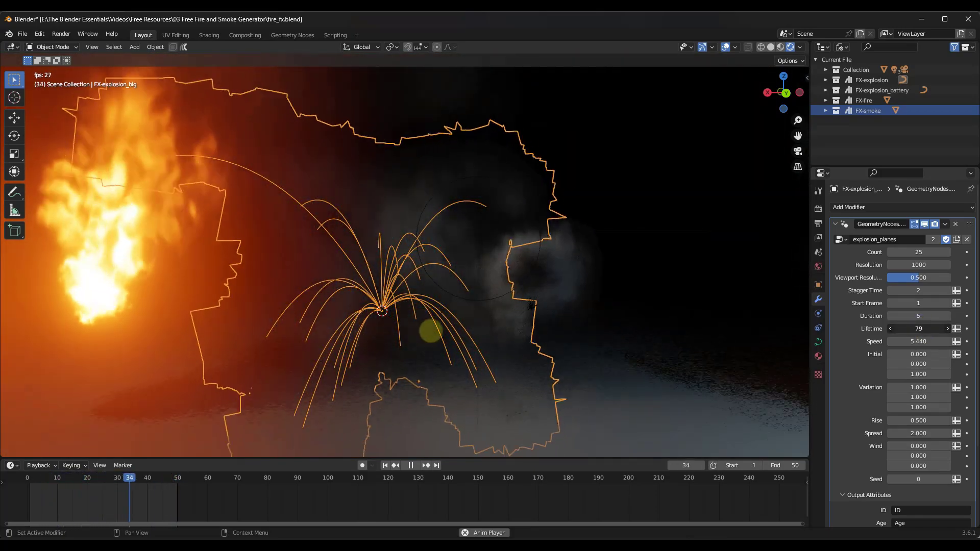
drag(918, 328, 920, 329)
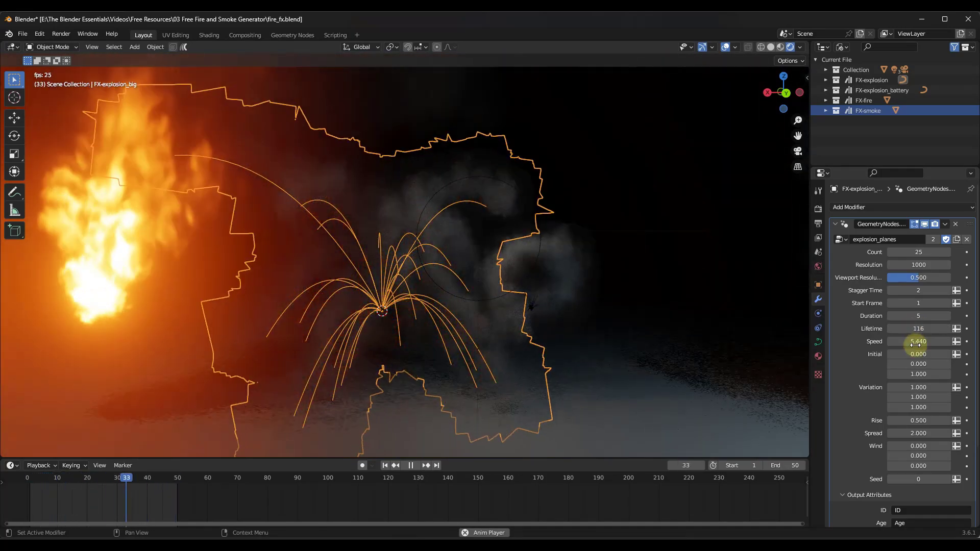
drag(916, 354, 418, 226)
drag(917, 387, 498, 338)
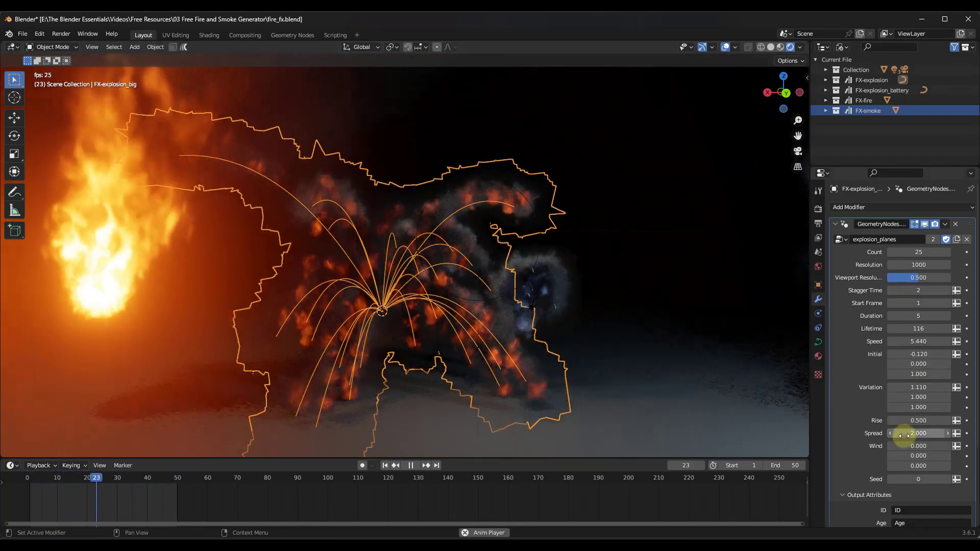
Settle the explosion's Wind X at 3.200, then select FX-explosion_battery.
drag(454, 317, 388, 320)
drag(542, 334, 385, 336)
drag(600, 337, 530, 300)
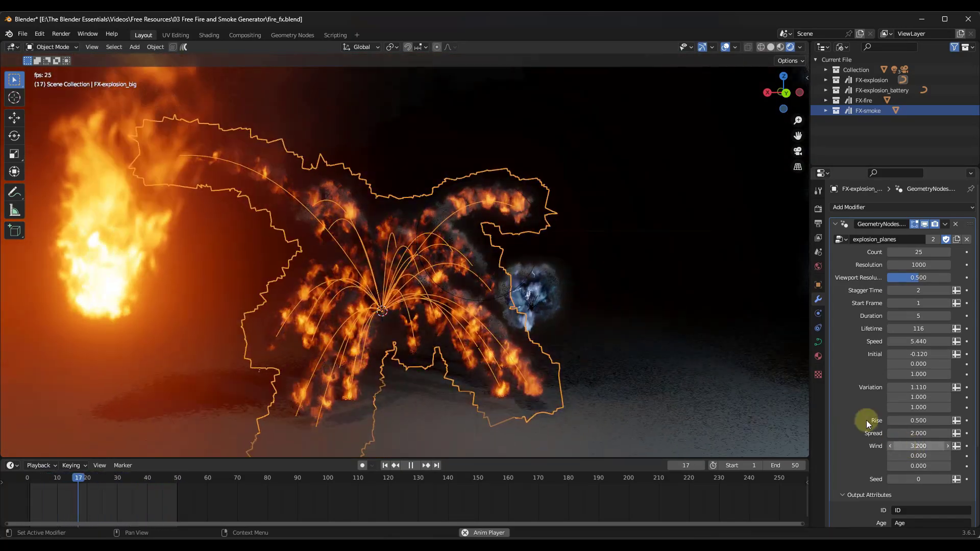
click(530, 299)
Frame the explosion, orbit to take in fire, explosions and smoke, and pause at frame 29.
key(KP_Decimal)
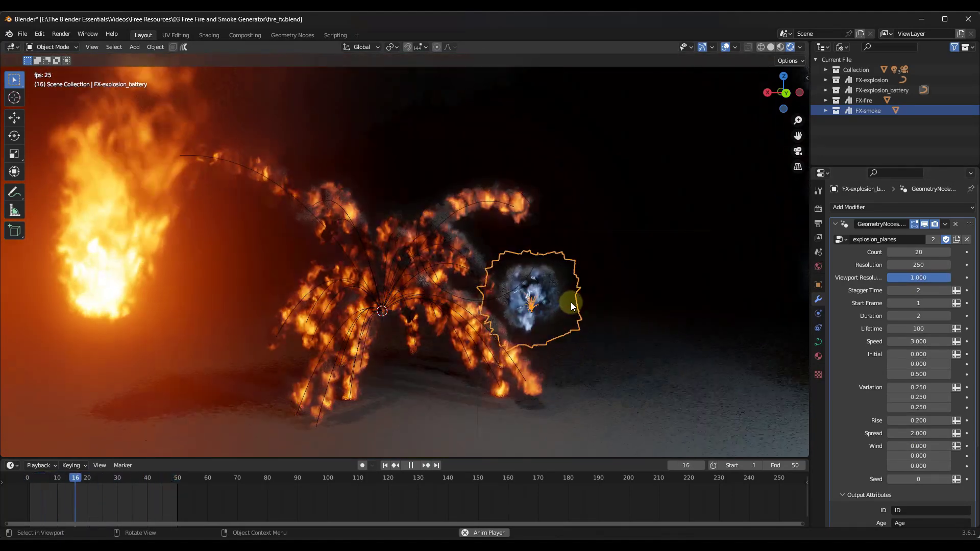
scroll(521, 281, down, 8)
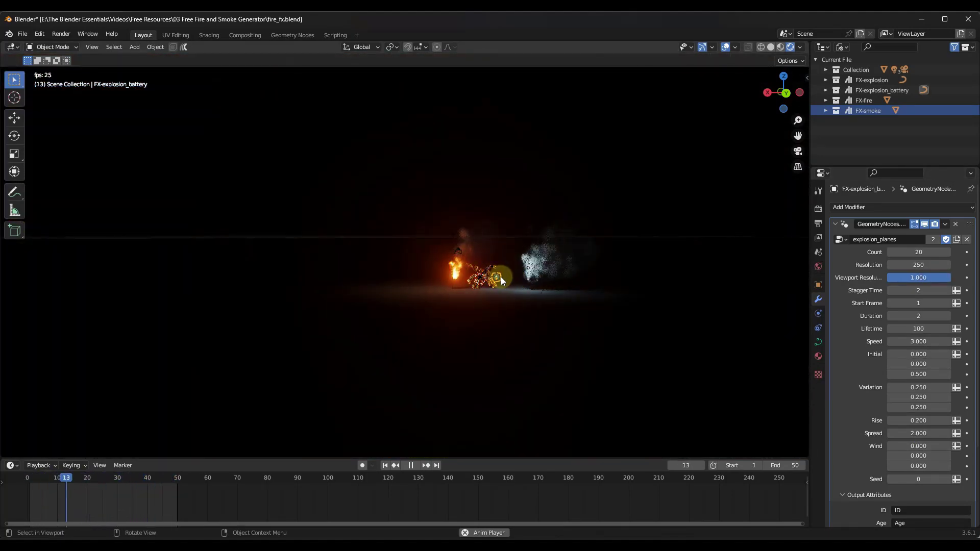
scroll(501, 277, up, 5)
middle_drag(526, 271, 488, 280)
scroll(480, 265, up, 6)
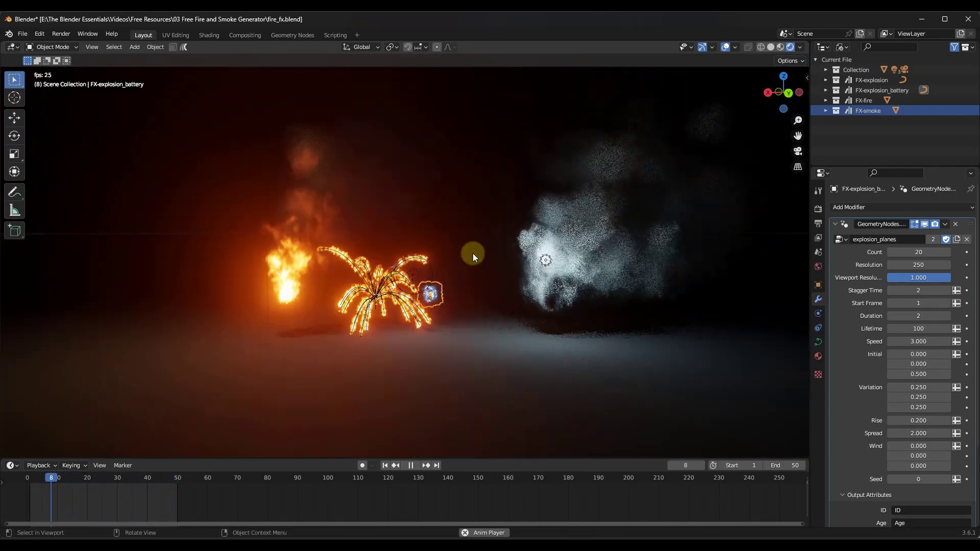
scroll(485, 261, down, 4)
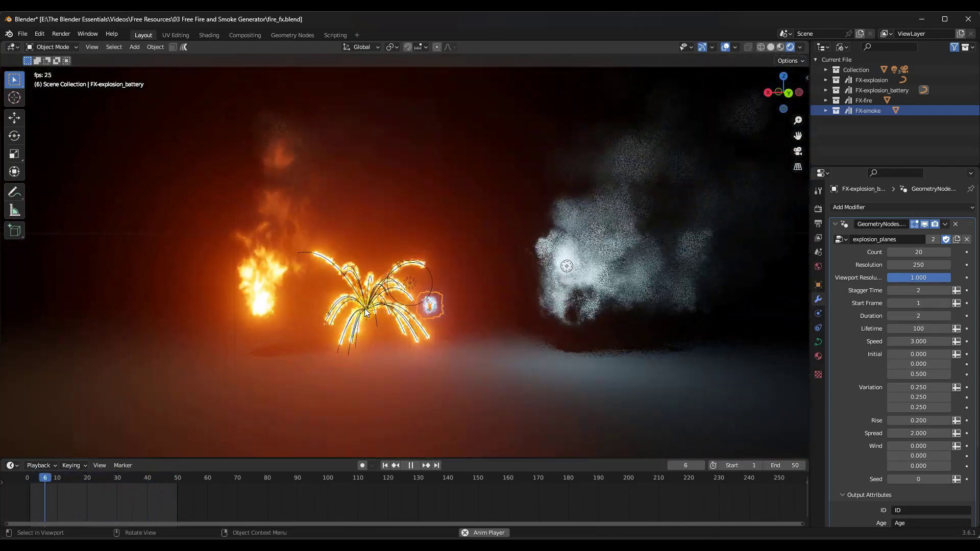
click(410, 465)
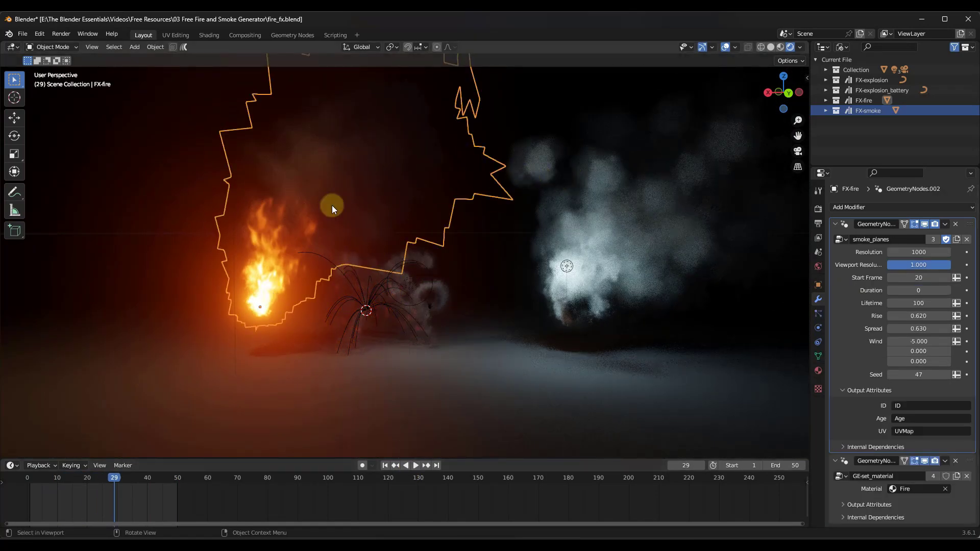
Clear the asset status from FX-explosion, FX-explosion_battery, FX-fire and FX-smoke.
right_click(855, 84)
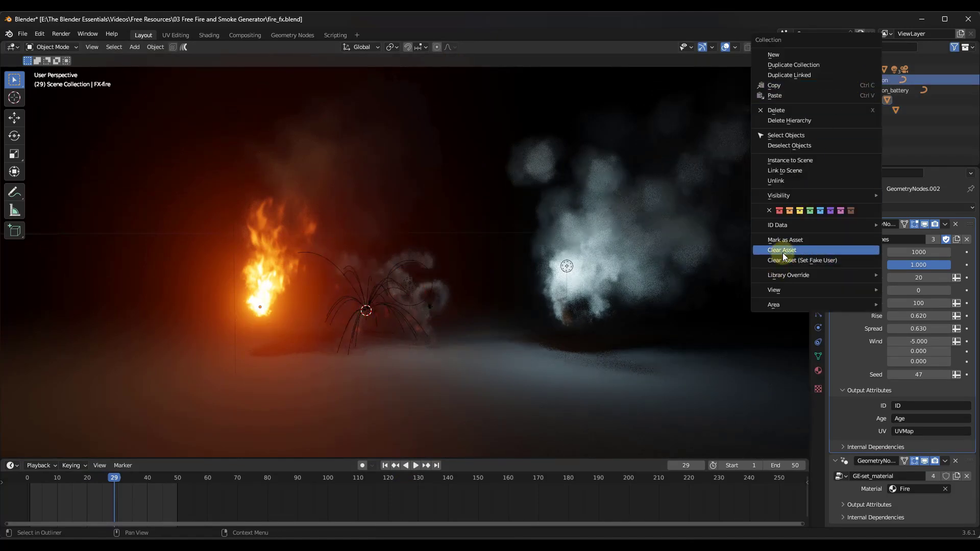
click(785, 250)
right_click(863, 88)
click(792, 250)
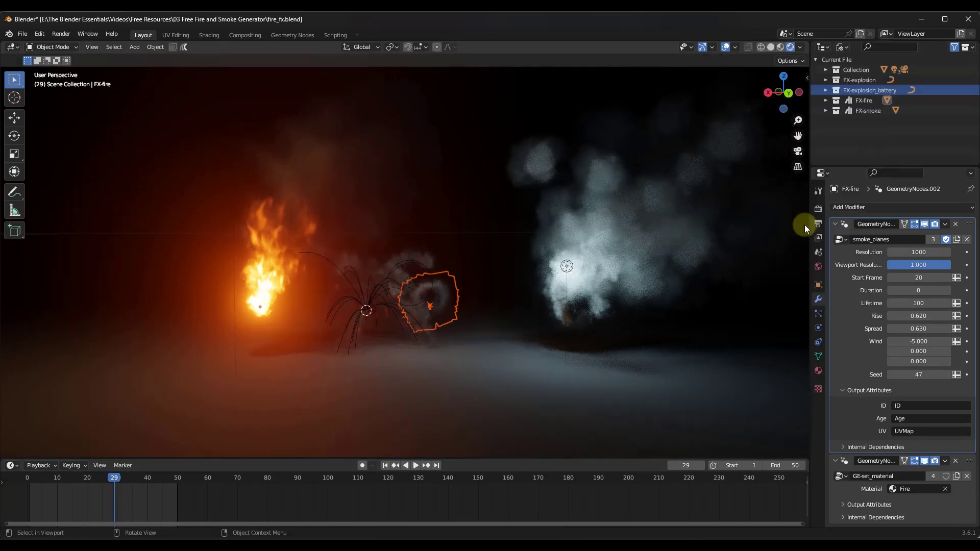
right_click(853, 102)
click(779, 260)
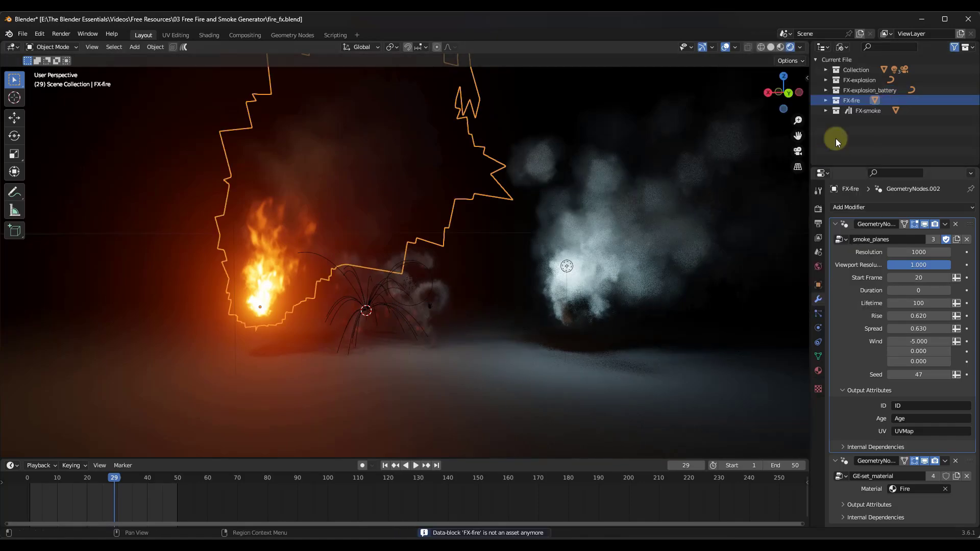
right_click(851, 114)
click(784, 251)
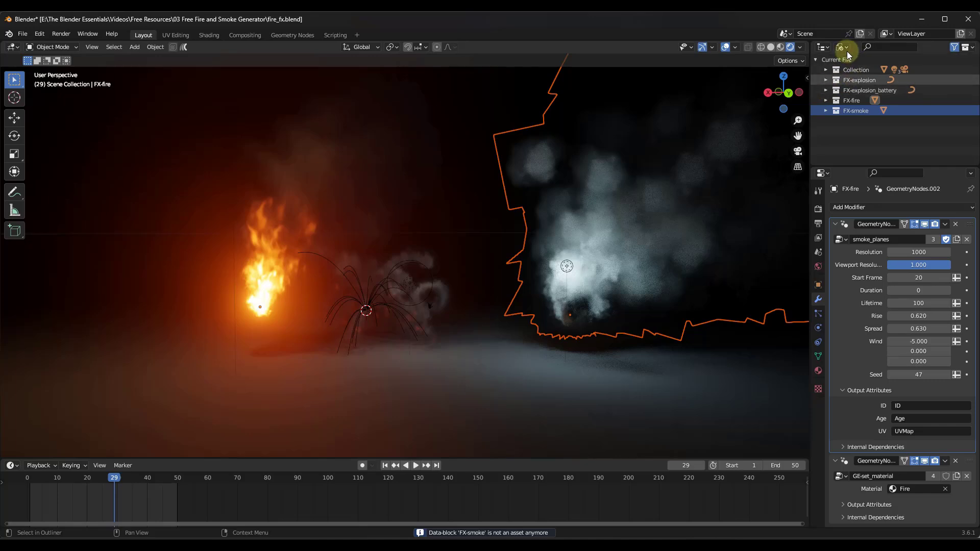
click(956, 47)
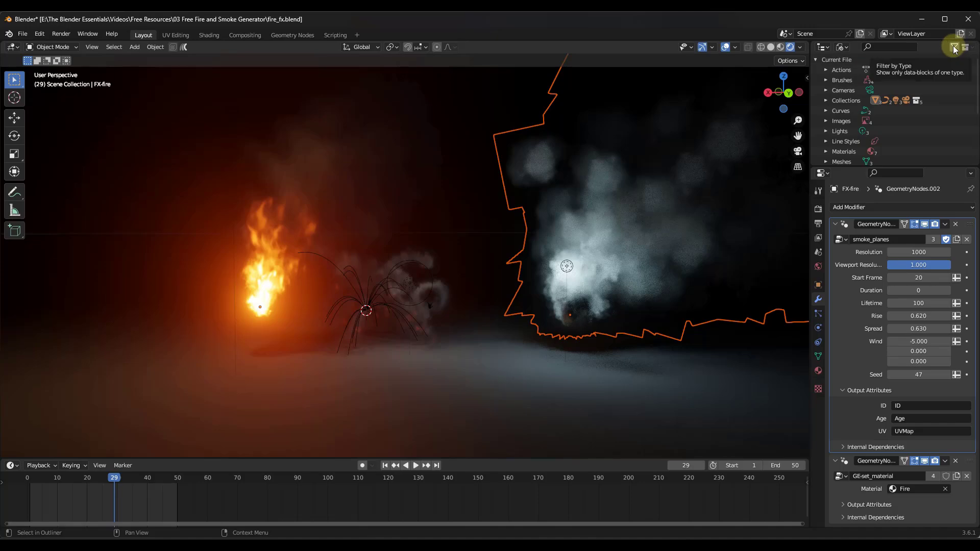
click(954, 47)
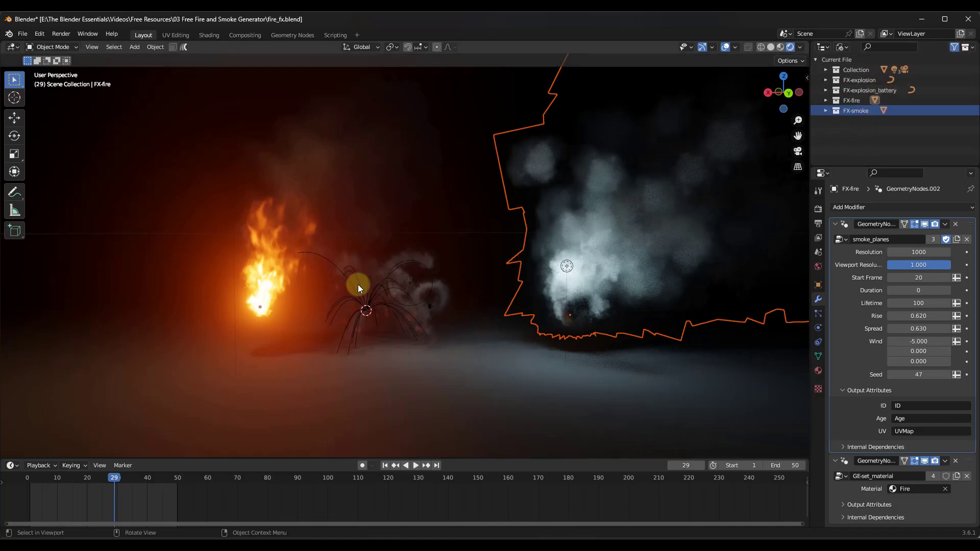
middle_drag(375, 287, 650, 195)
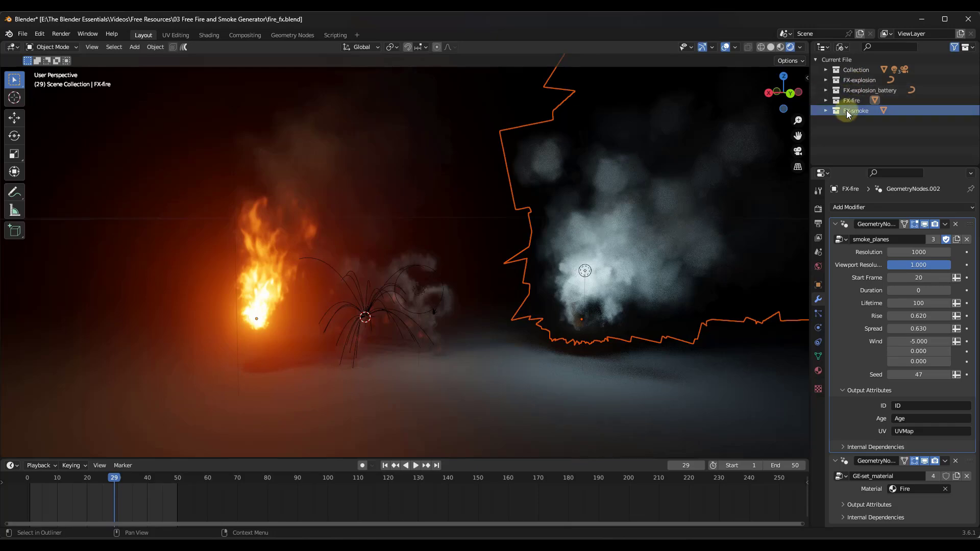
Mark FX-explosion, FX-explosion_battery, FX-fire and FX-smoke as assets again.
right_click(850, 80)
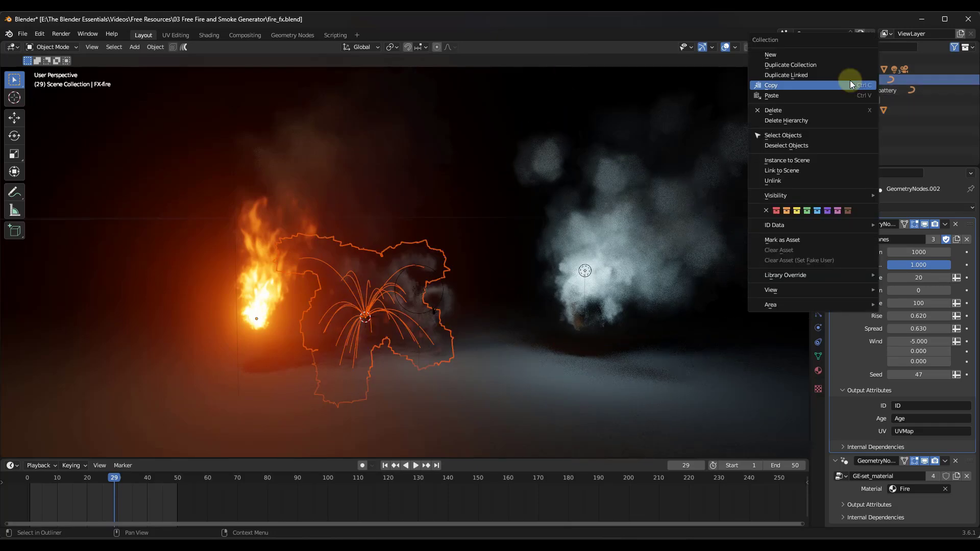
click(771, 243)
right_click(851, 90)
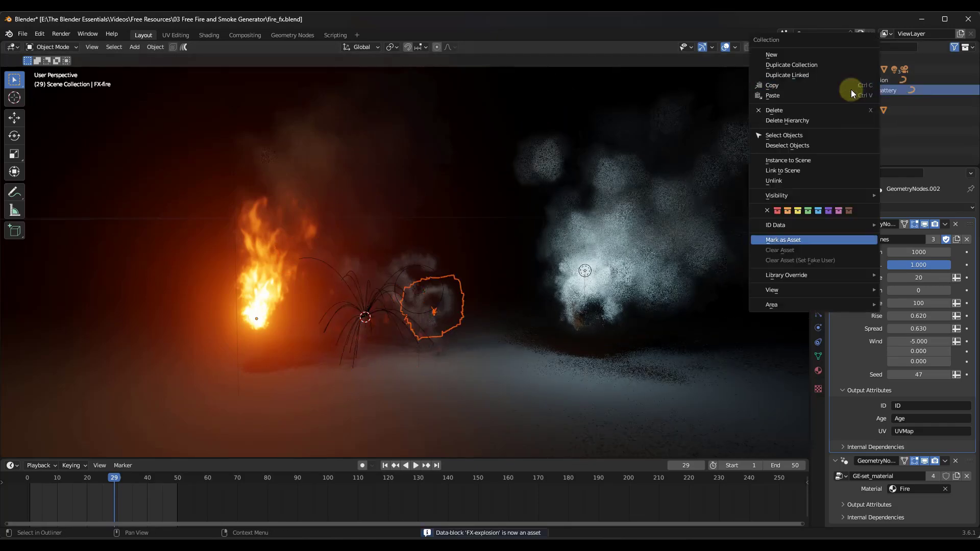
click(783, 240)
right_click(849, 101)
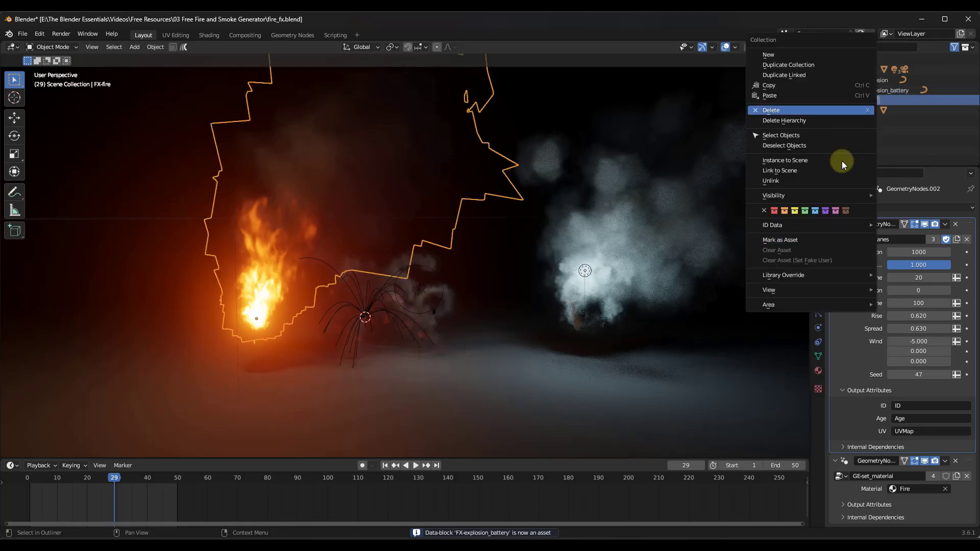
click(791, 240)
right_click(849, 111)
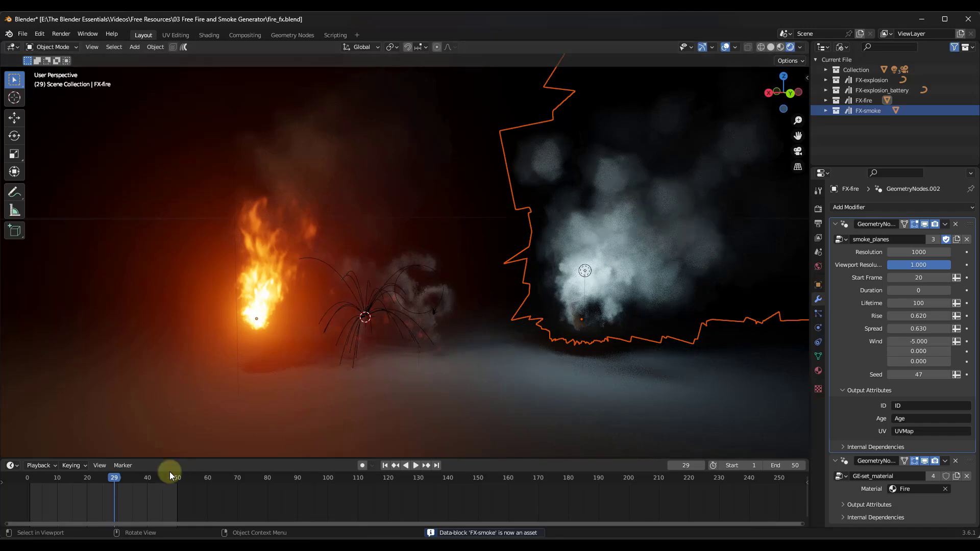
Turn the timeline into a taller Asset Browser showing the four FX assets.
click(9, 467)
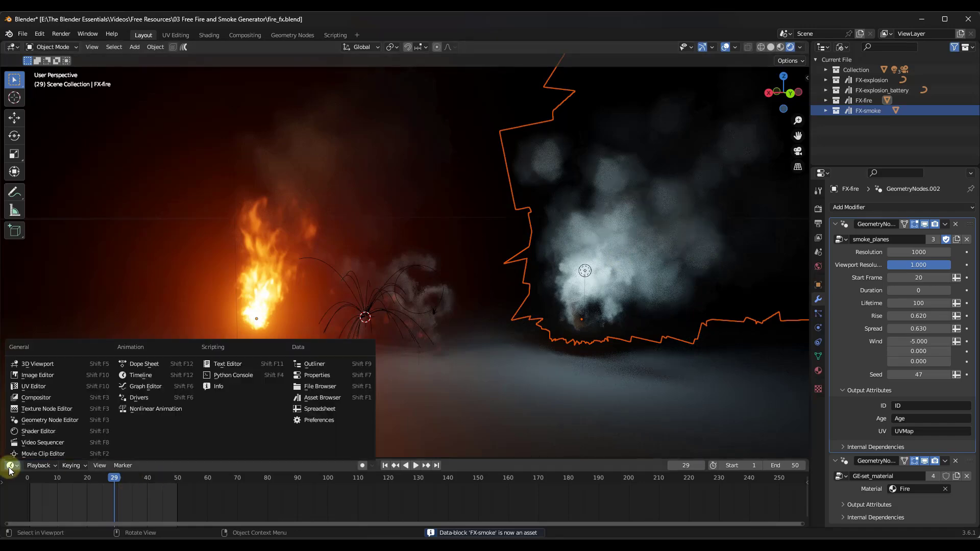
click(342, 400)
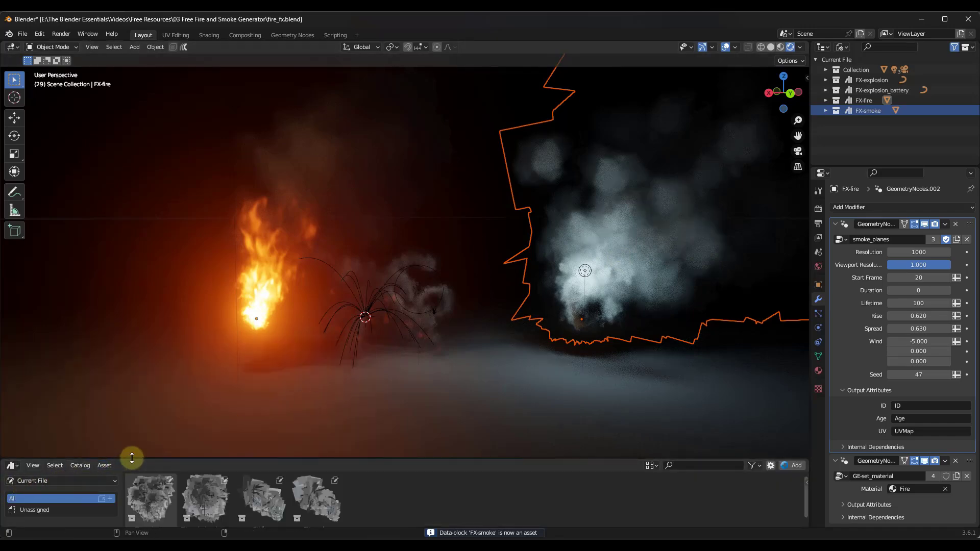
drag(132, 458, 156, 303)
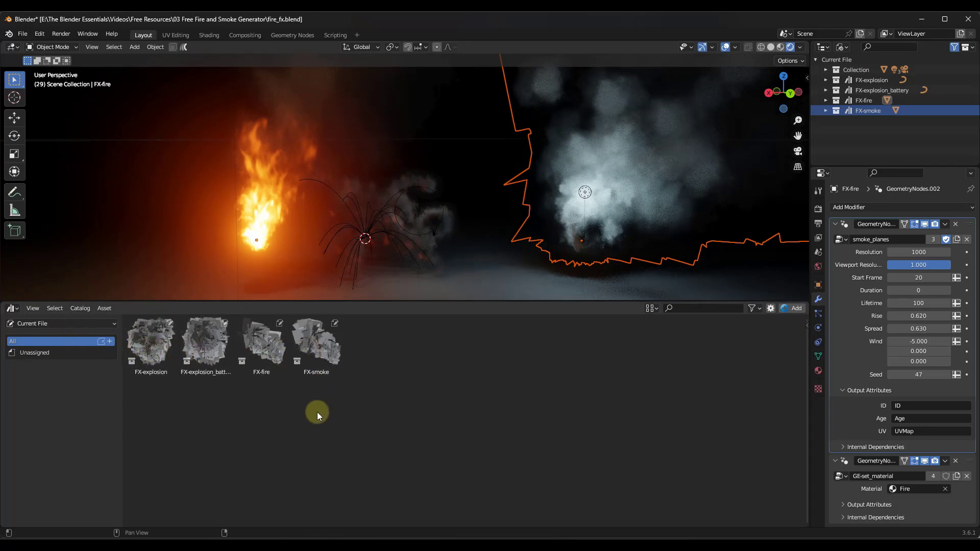
Save fire_fx.blend with Ctrl+S and shrink the asset browser back down.
click(23, 35)
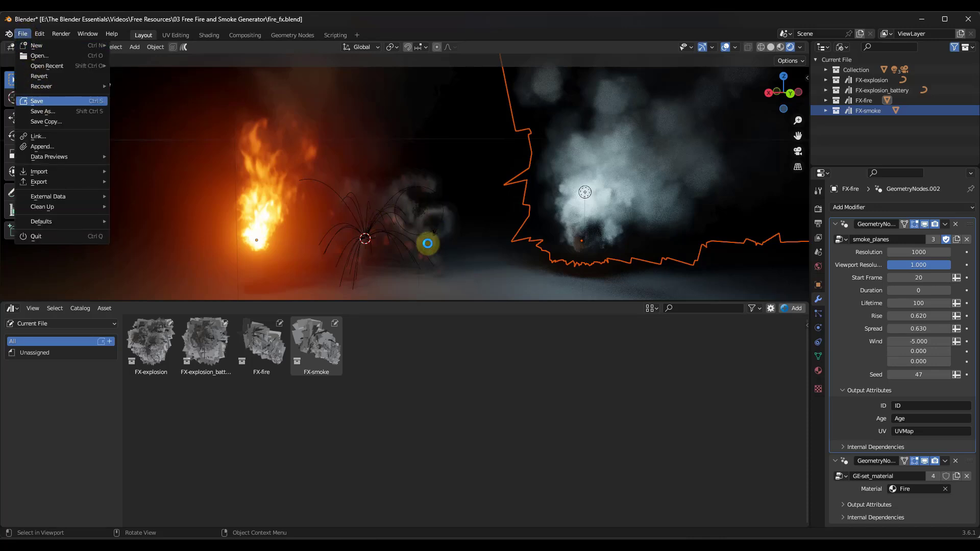
key(ctrl+s)
drag(434, 301, 436, 373)
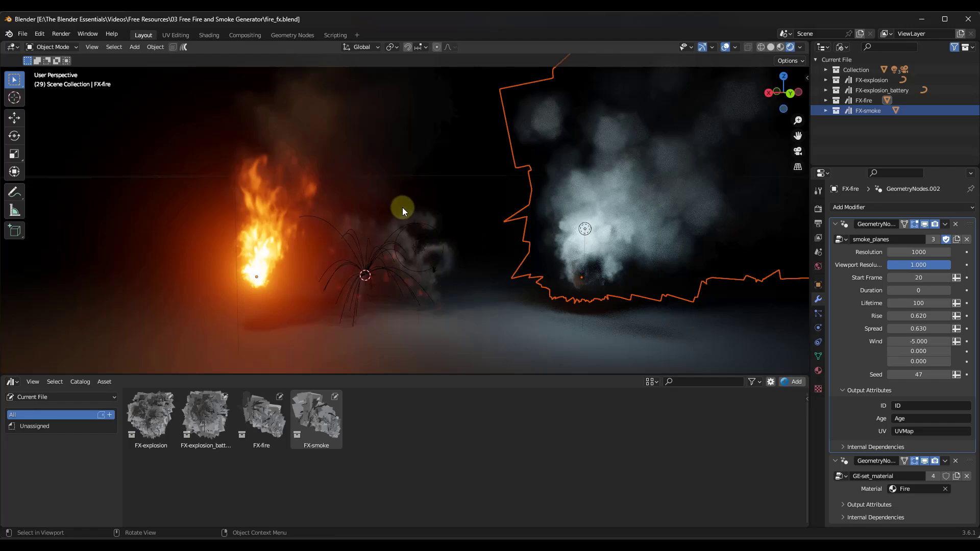
click(23, 33)
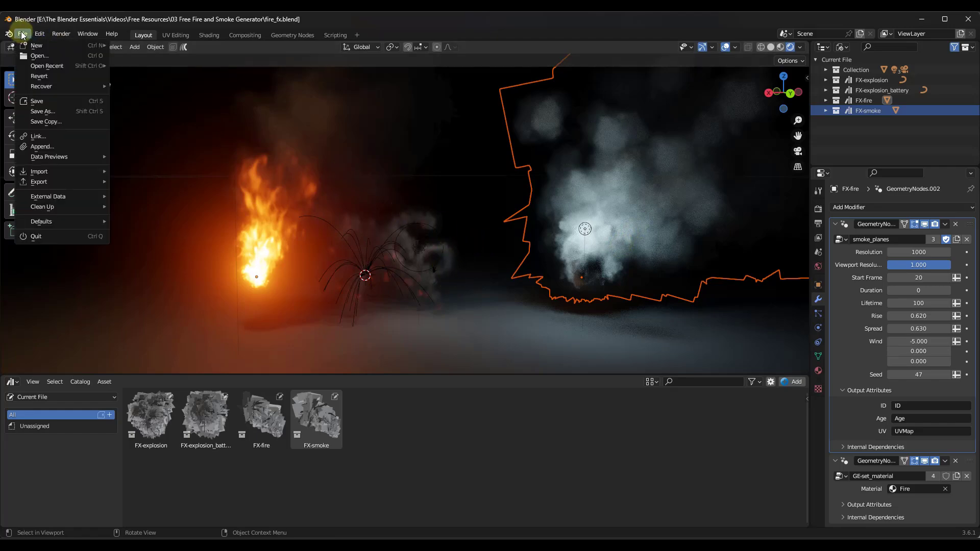
Create a new General file and remove the old Free Fire and Smoke library in Preferences.
mouse_move(92, 46)
click(144, 45)
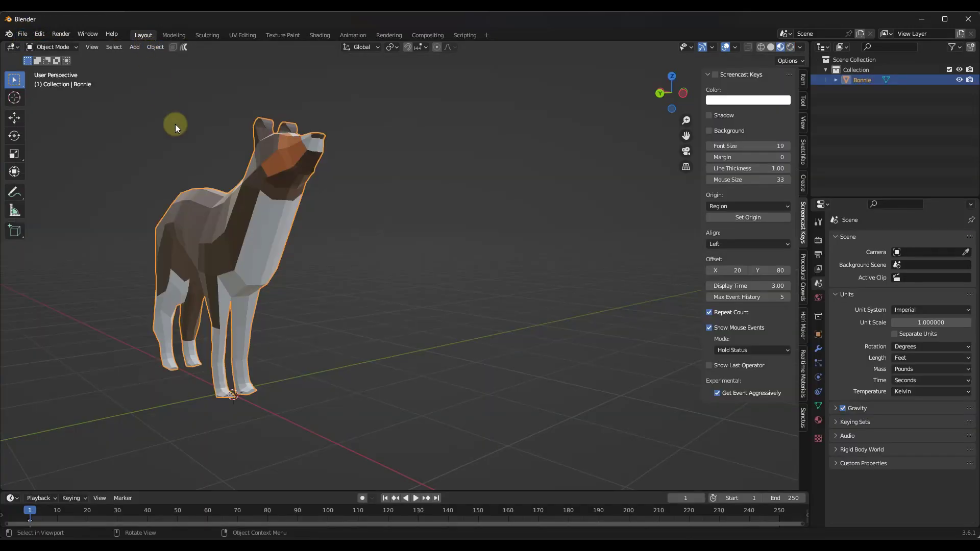
scroll(262, 205, down, 3)
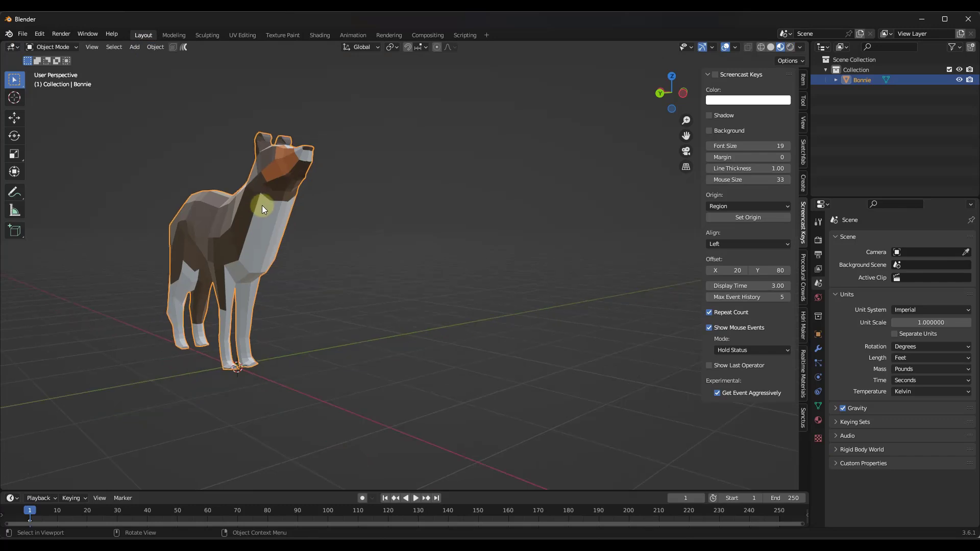
click(38, 35)
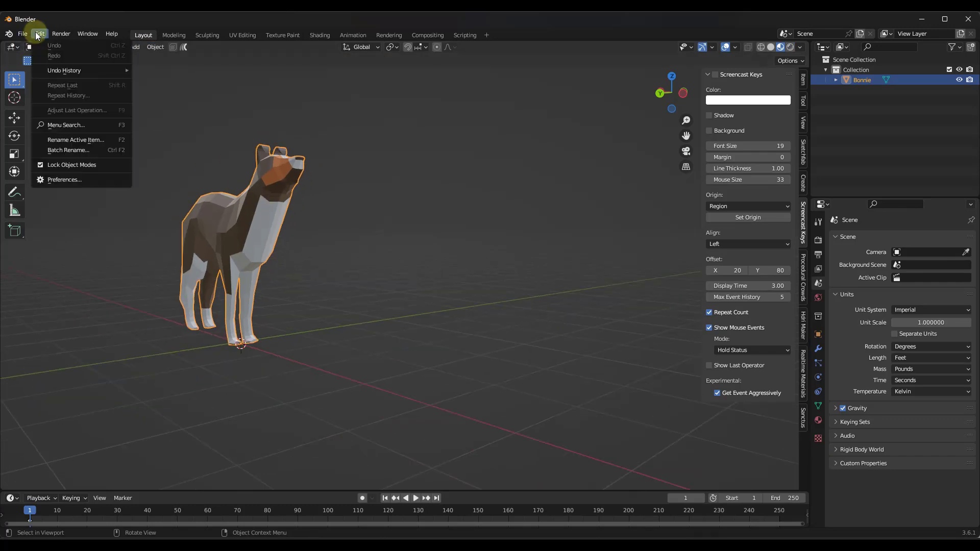
click(64, 180)
scroll(156, 134, down, 2)
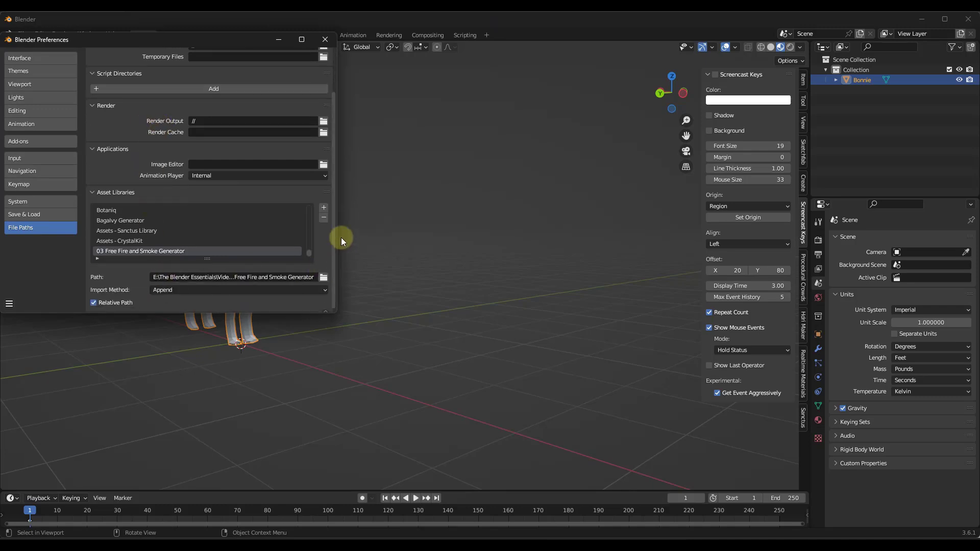
click(324, 217)
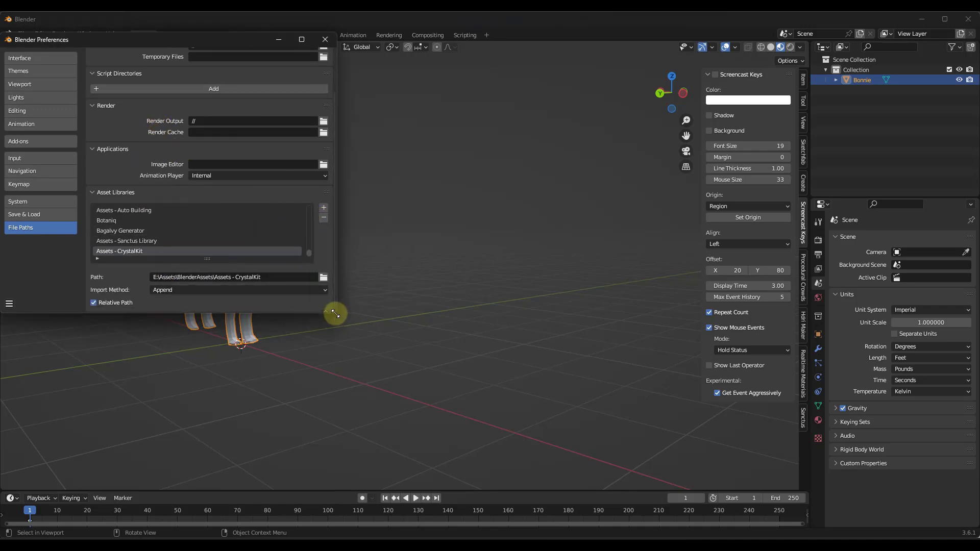
drag(335, 312, 472, 400)
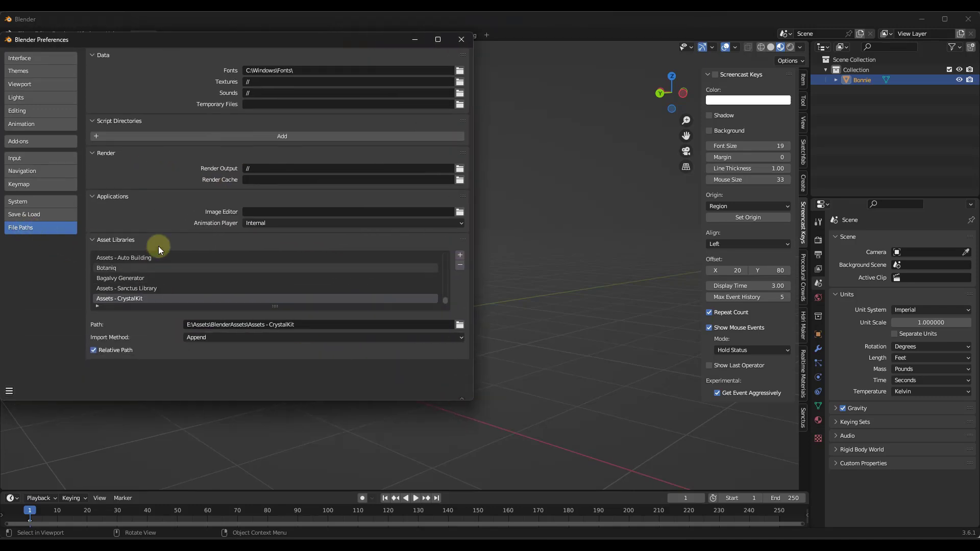
Add the 03 Free Fire and Smoke Generator folder as library 'Assets - Free Fire and Smoke'.
click(460, 255)
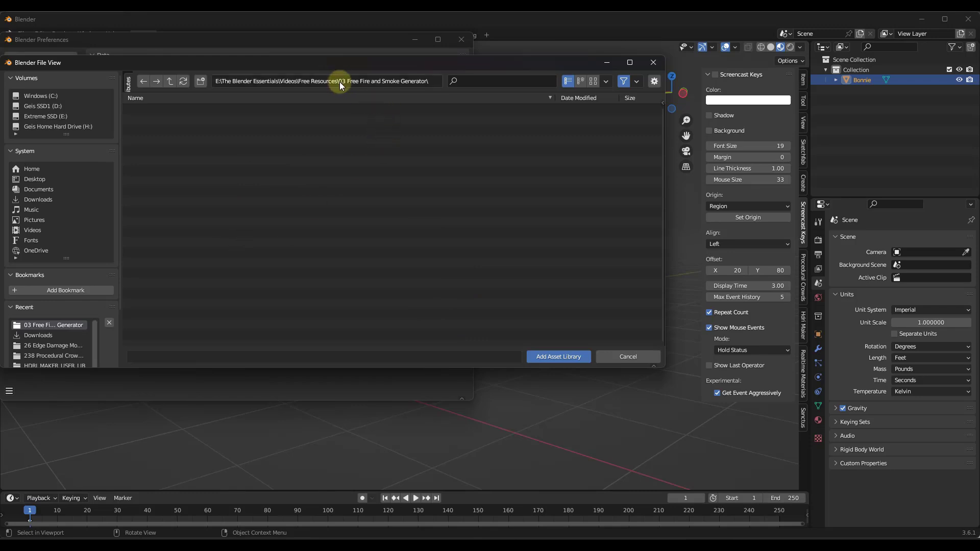
click(557, 356)
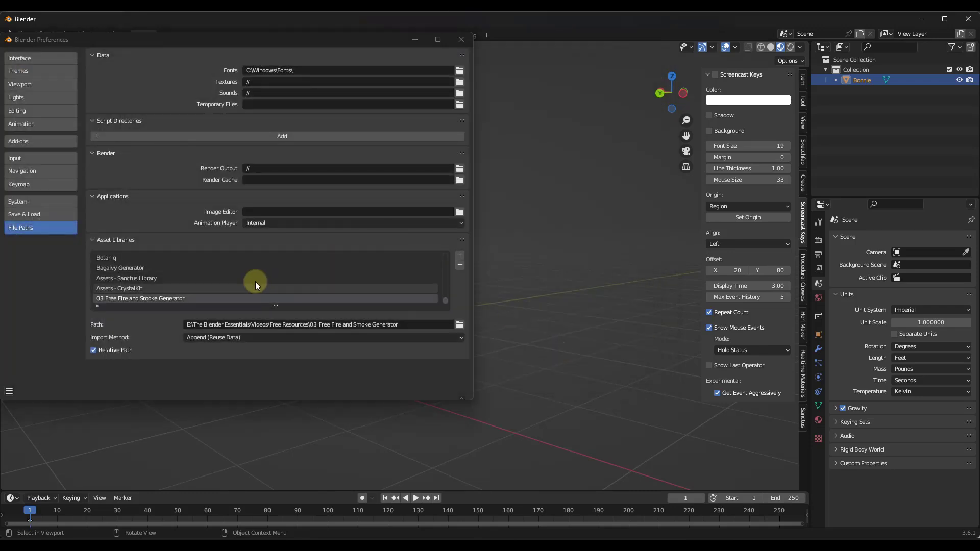
double_click(155, 299)
text(Assets -)
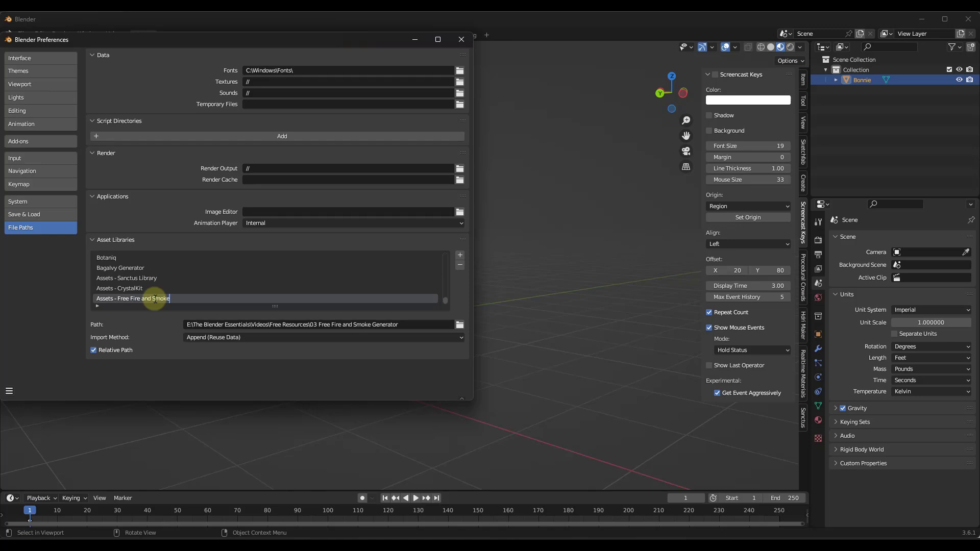
text( Free Fire and Smoke)
key(Return)
Set the library's Import Method to Append and close Preferences.
click(220, 339)
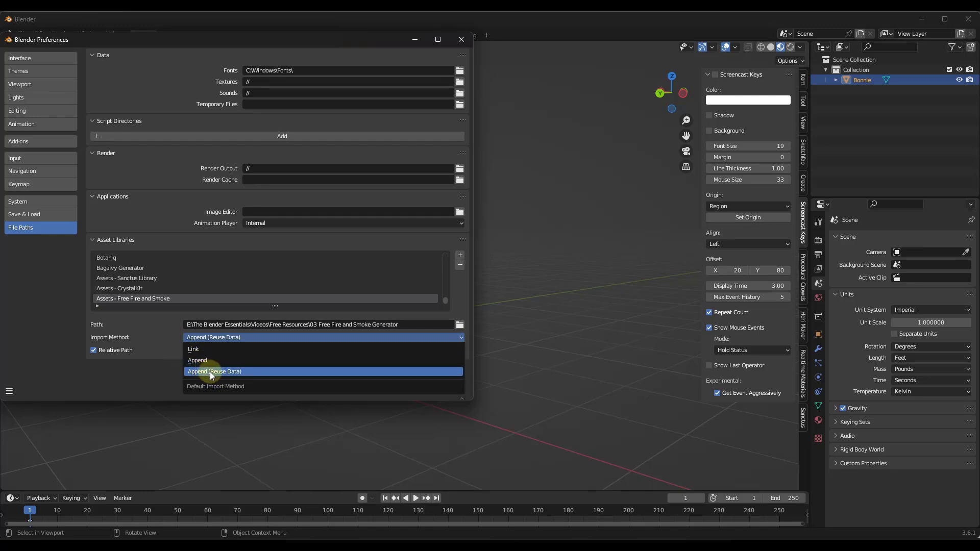
click(206, 362)
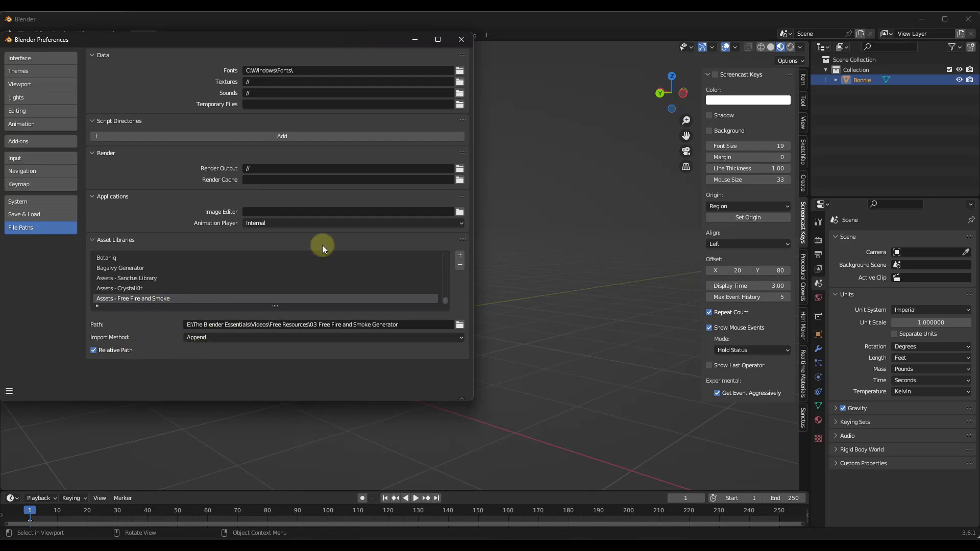
click(461, 40)
drag(243, 491, 250, 432)
Make the bottom area an Asset Browser showing the Assets - Free Fire and Smoke library.
click(11, 439)
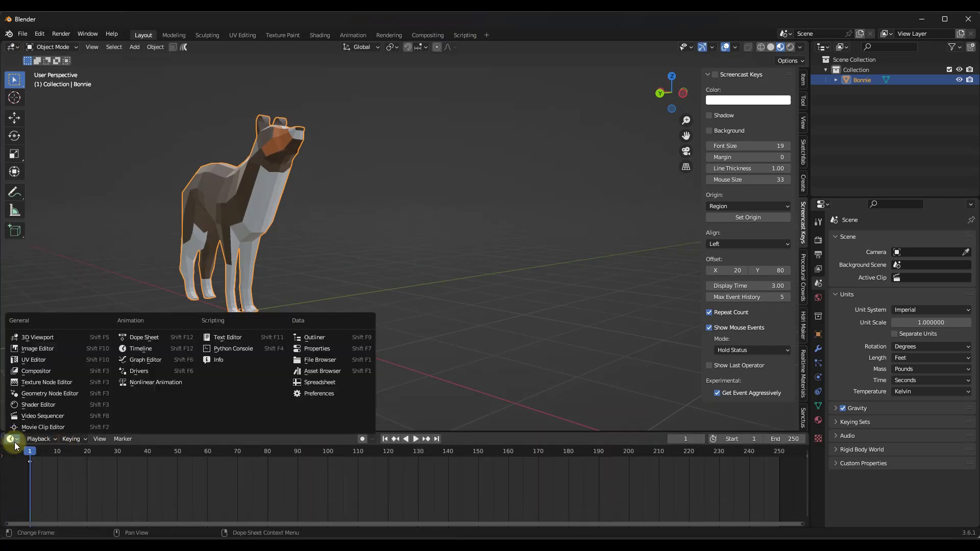
click(306, 369)
click(57, 455)
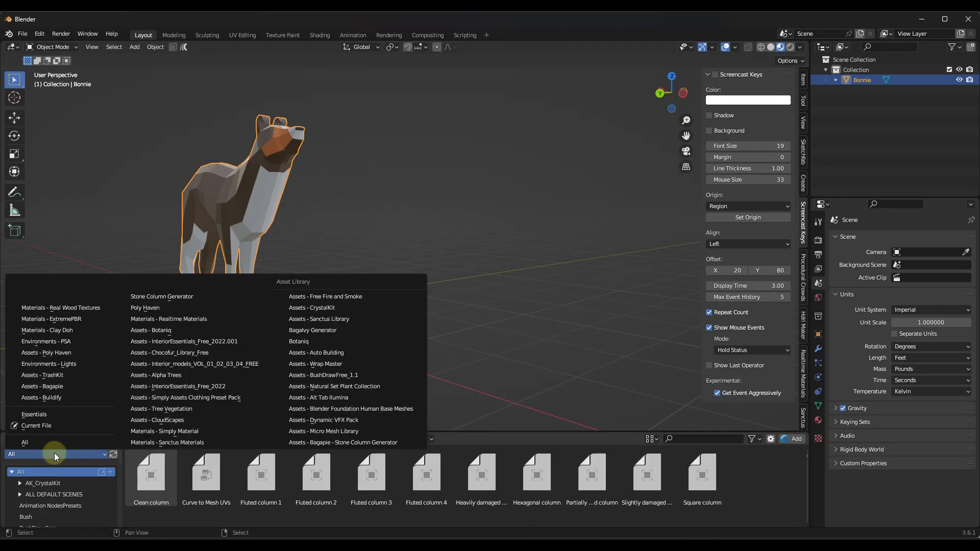
click(345, 297)
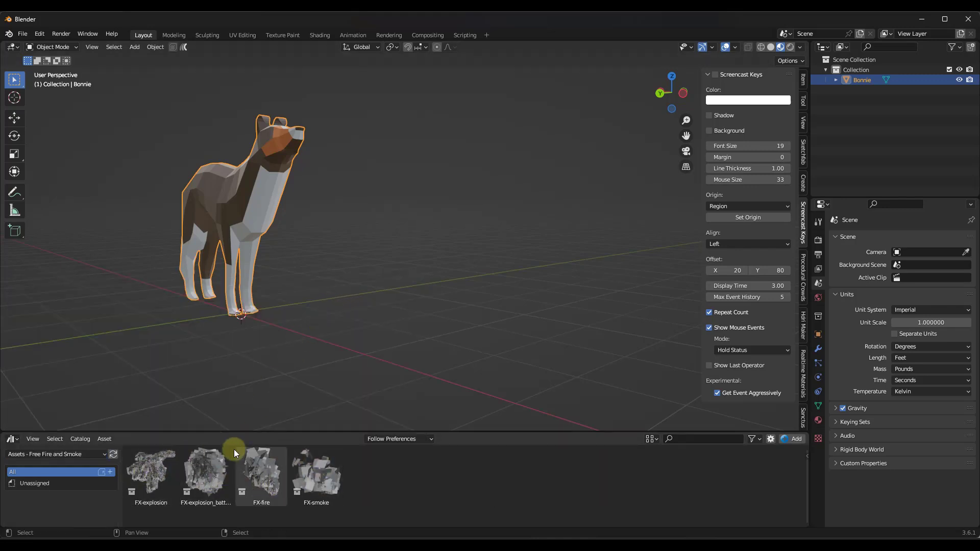
scroll(279, 278, down, 5)
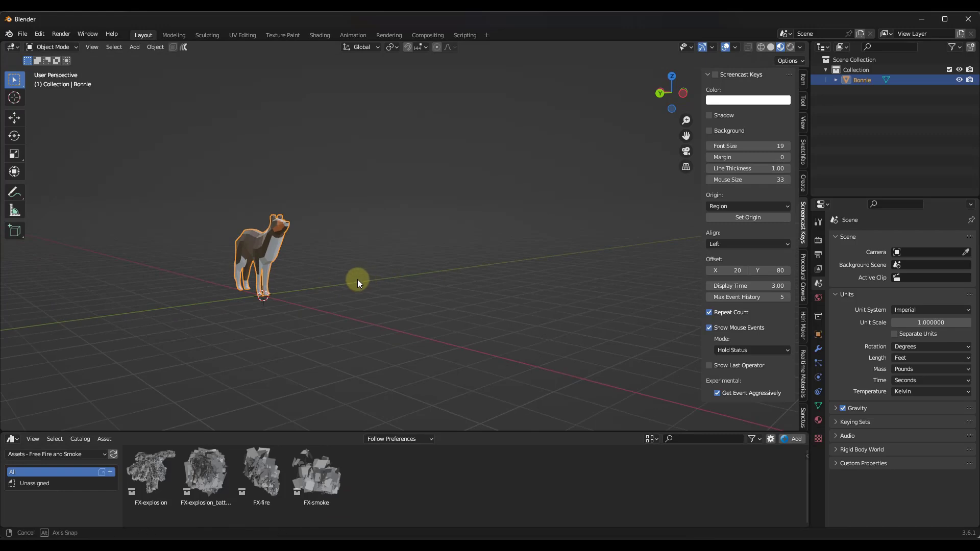
scroll(355, 279, down, 1)
Drop FX-explosion beside the dog, play it back, then delete it.
drag(158, 477, 323, 283)
scroll(352, 298, down, 2)
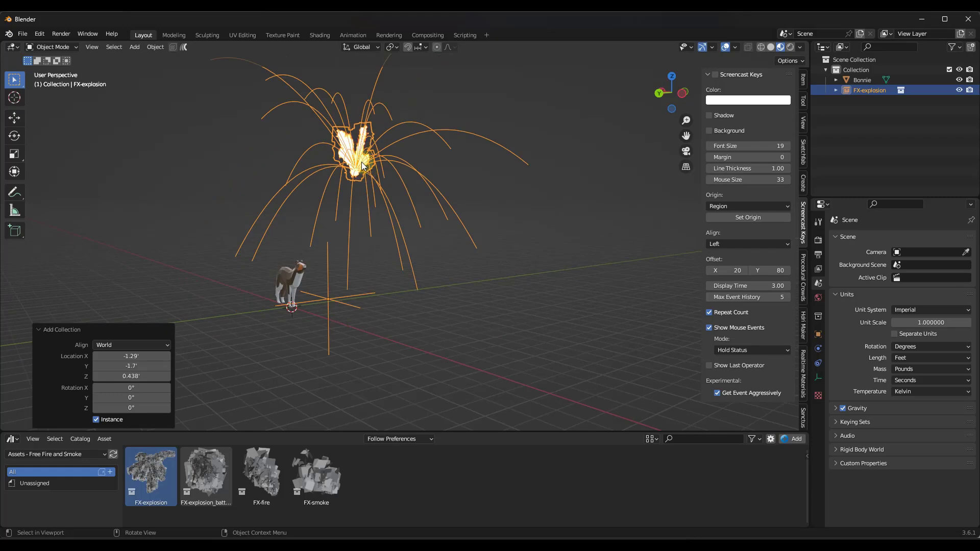
scroll(377, 331, down, 1)
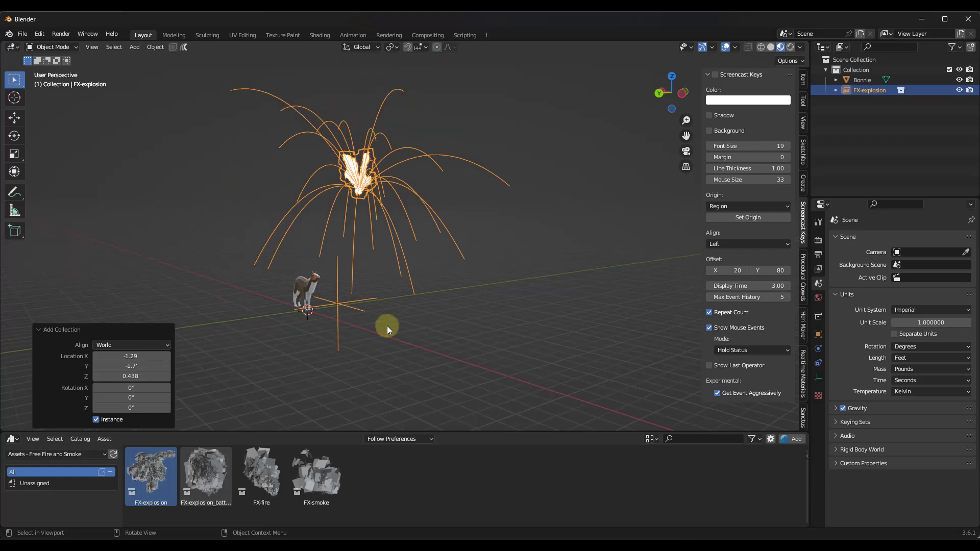
key(space)
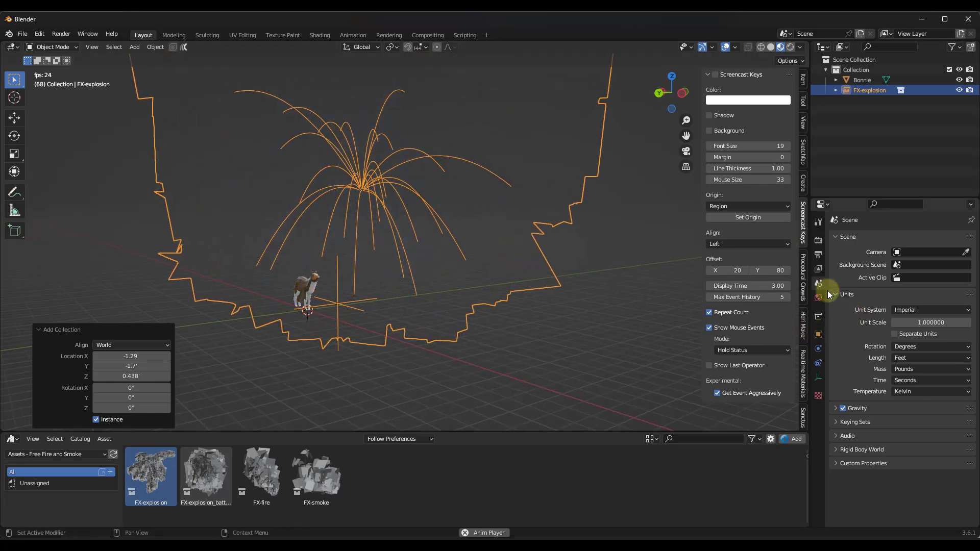
click(368, 192)
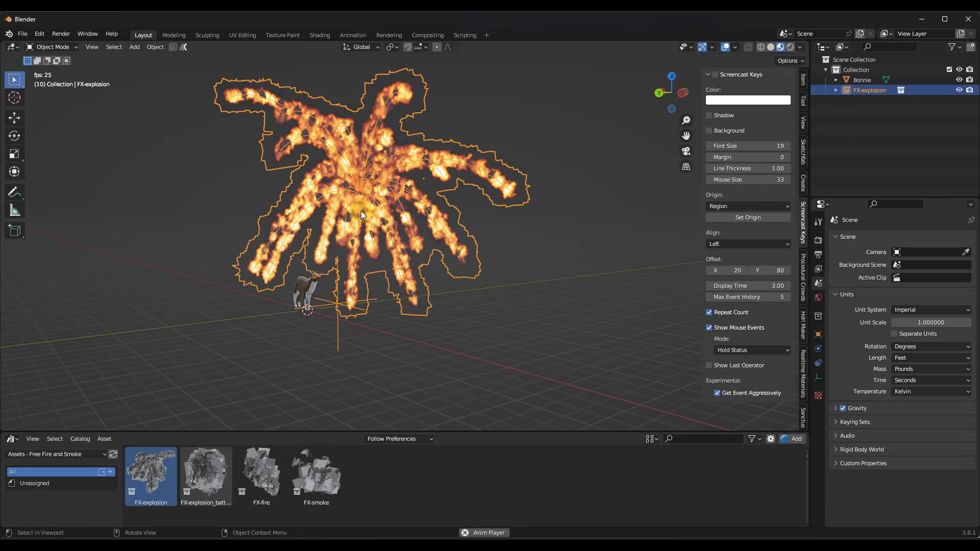
key(space)
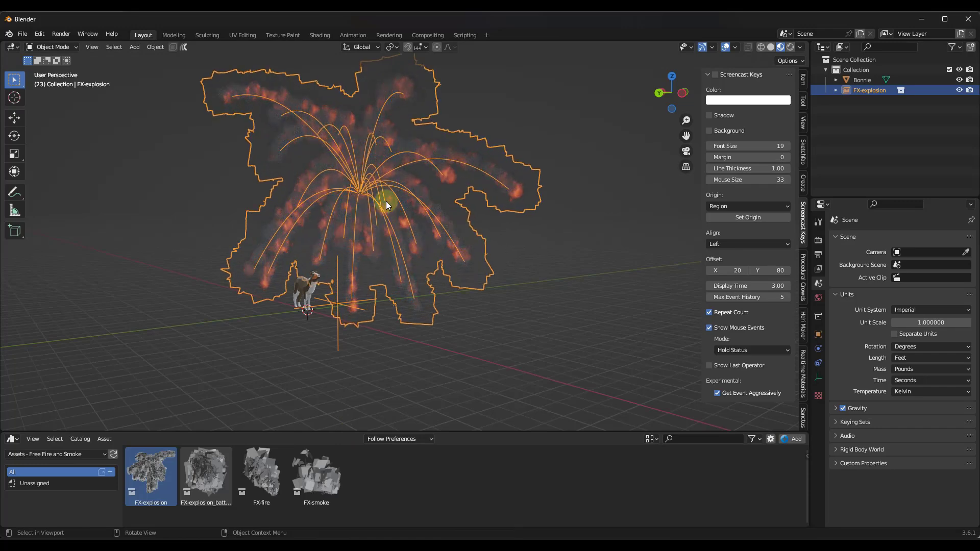
key(Delete)
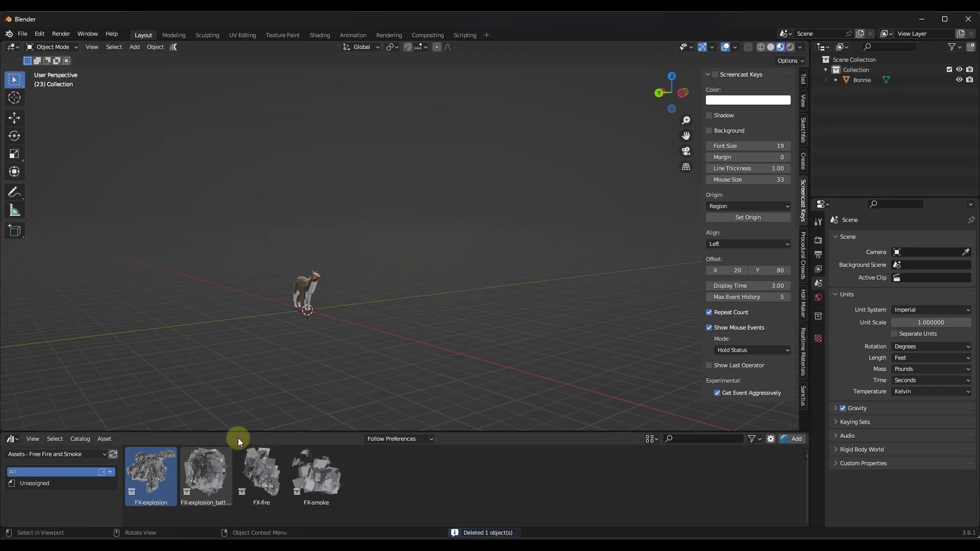
Add FX-explosion beside the dog as a real collection with Instance unticked.
drag(147, 474, 344, 303)
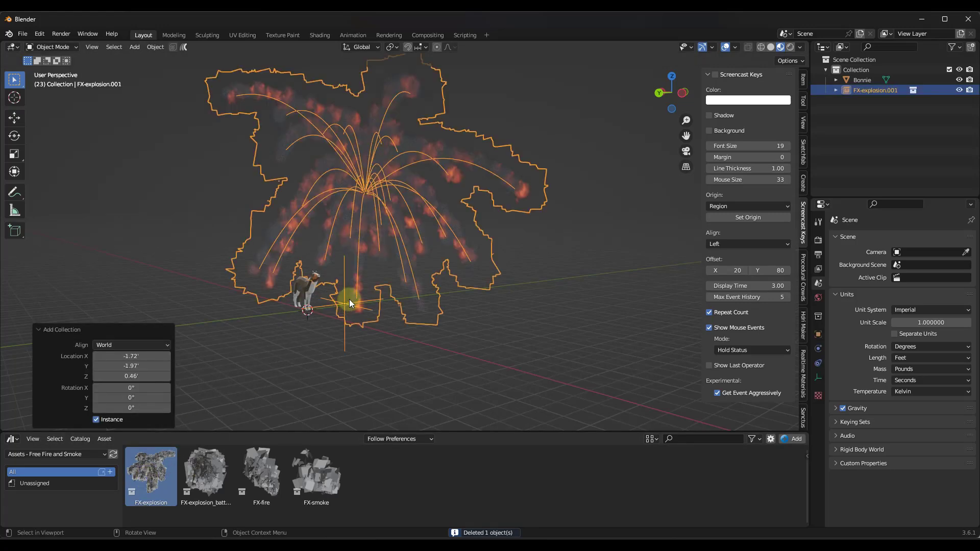
click(45, 330)
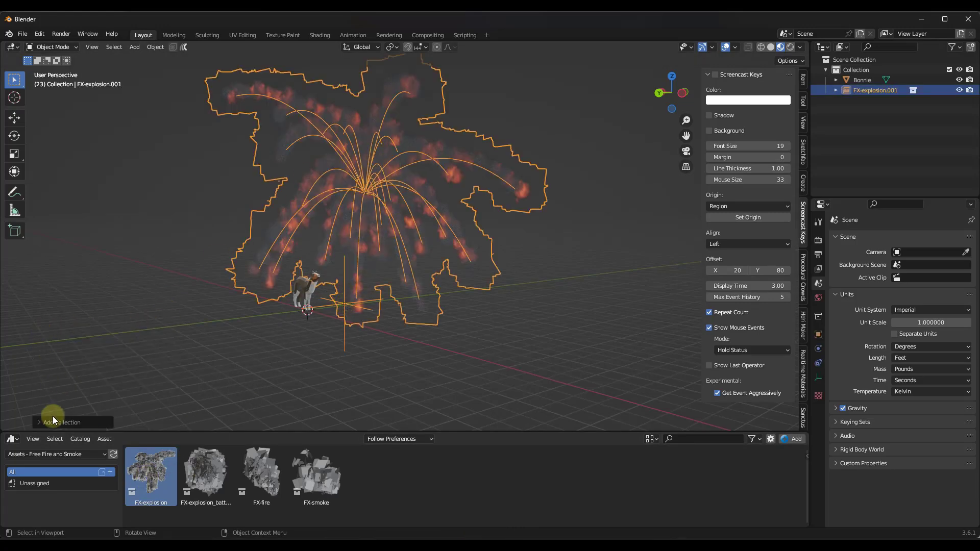
click(39, 422)
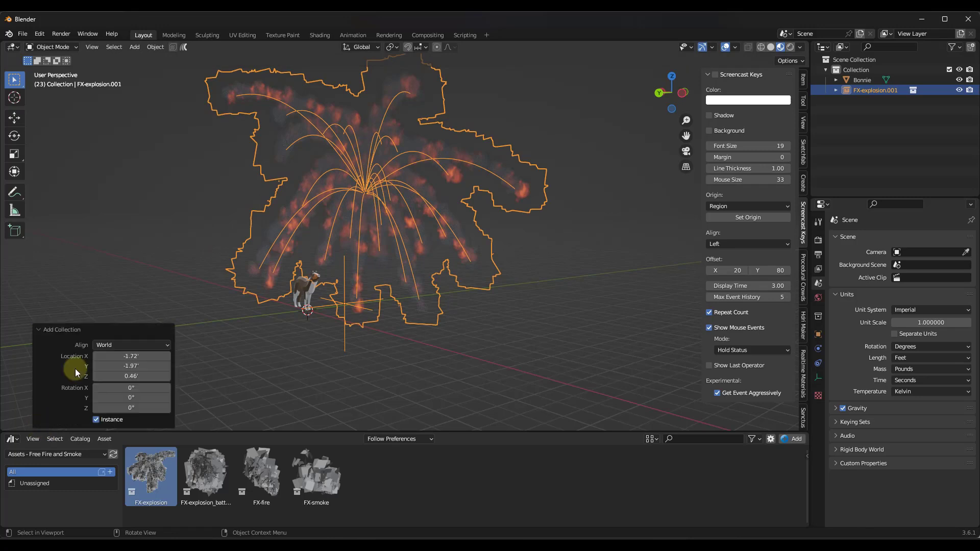
click(95, 421)
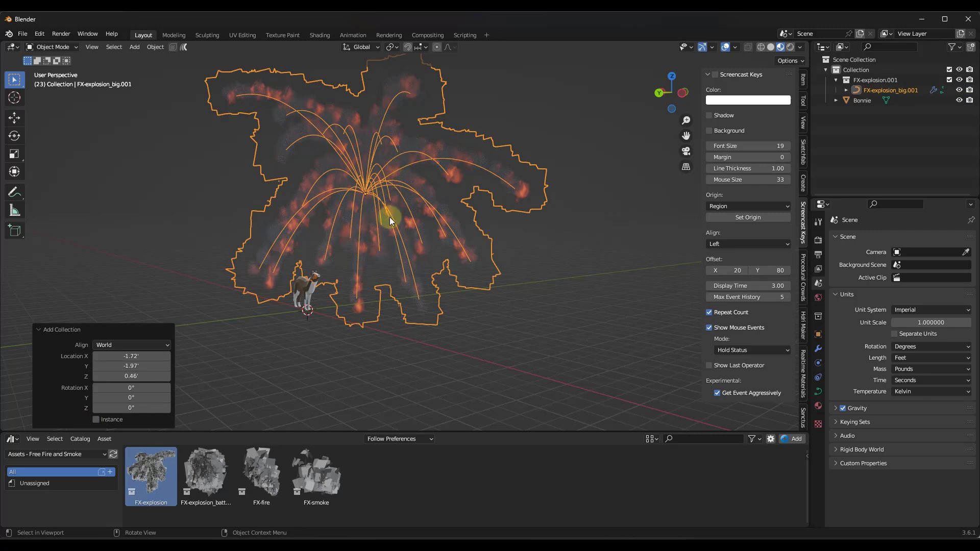
Raise the explosion's Geometry Nodes Count from 25 to 63, then drop in FX-smoke.
click(356, 185)
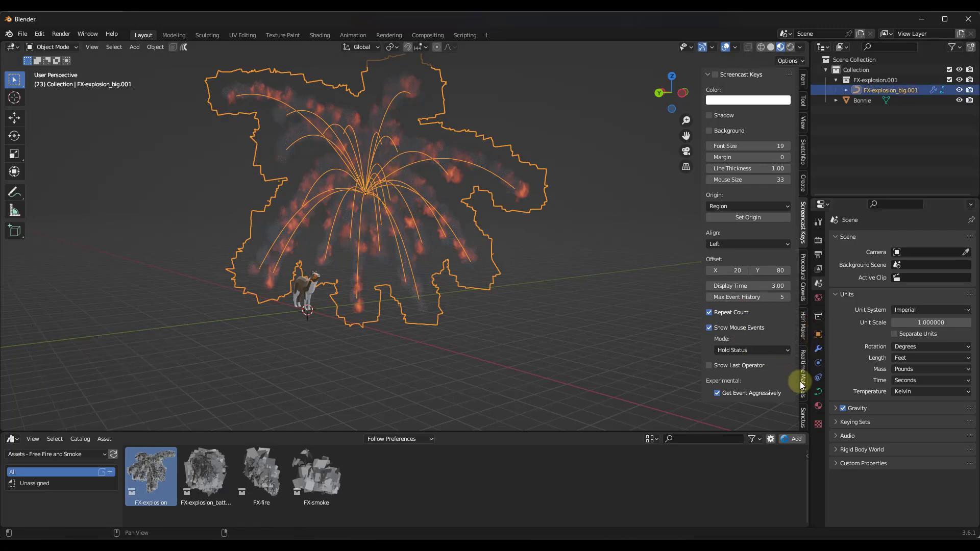
click(817, 352)
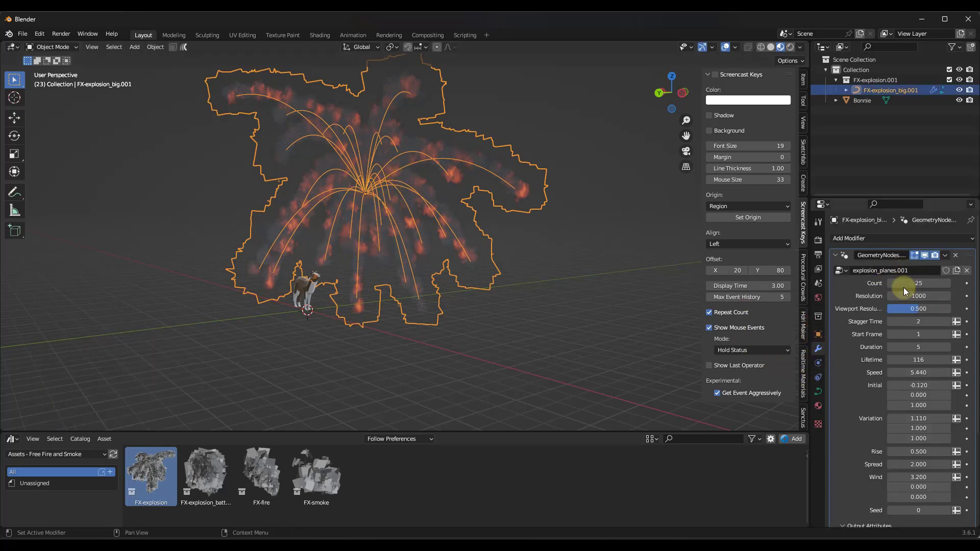
drag(914, 275, 934, 284)
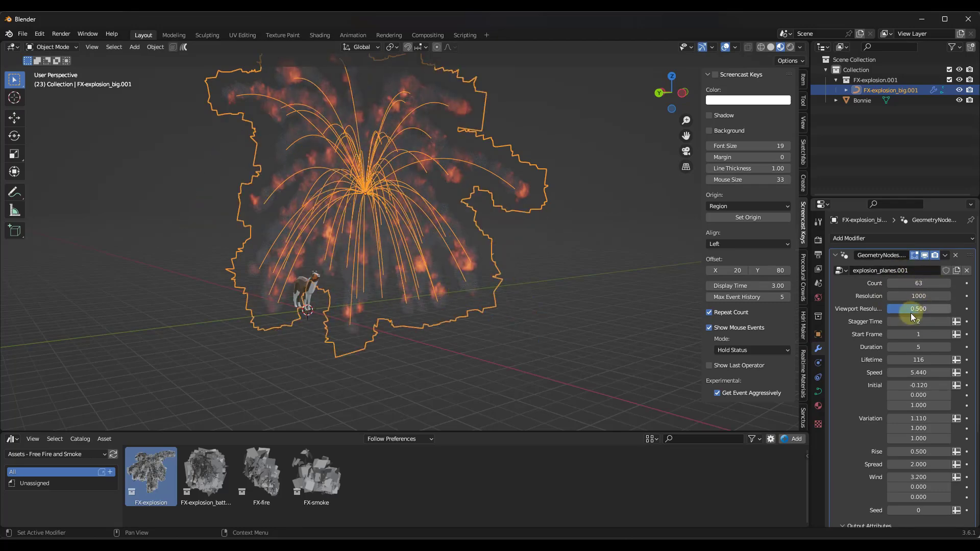
middle_drag(308, 190, 365, 150)
drag(317, 472, 474, 275)
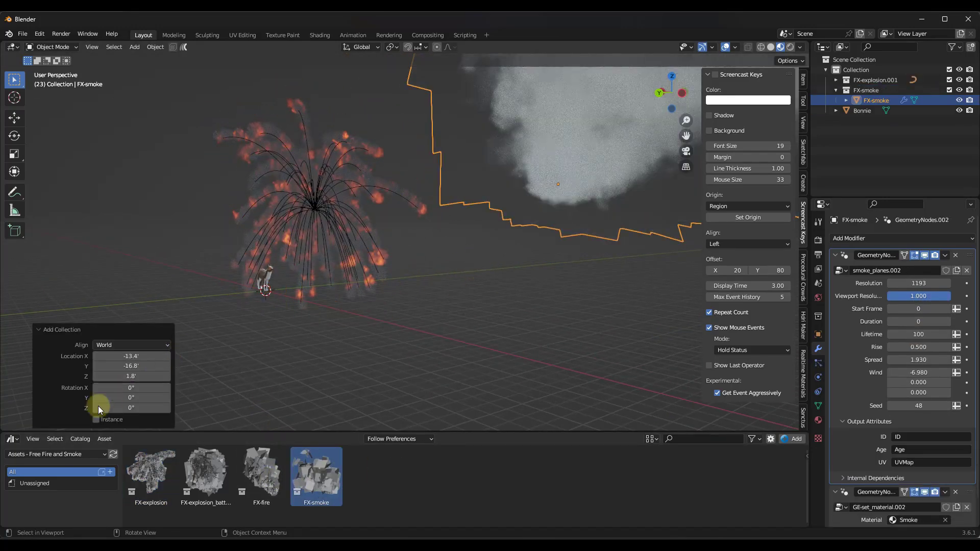
Play the animation to watch the FX-smoke cloud beside the explosion, then drag in FX-fire.
mouse_move(176, 385)
middle_down()
mouse_move(429, 213)
mouse_move(603, 119)
mouse_move(477, 159)
mouse_move(531, 170)
mouse_move(468, 163)
mouse_move(458, 176)
mouse_move(462, 158)
mouse_move(448, 219)
mouse_move(460, 101)
mouse_move(415, 229)
mouse_move(449, 147)
mouse_move(498, 136)
mouse_move(558, 144)
mouse_move(489, 136)
mouse_move(480, 162)
middle_up()
key(space)
scroll(480, 162, up, 3)
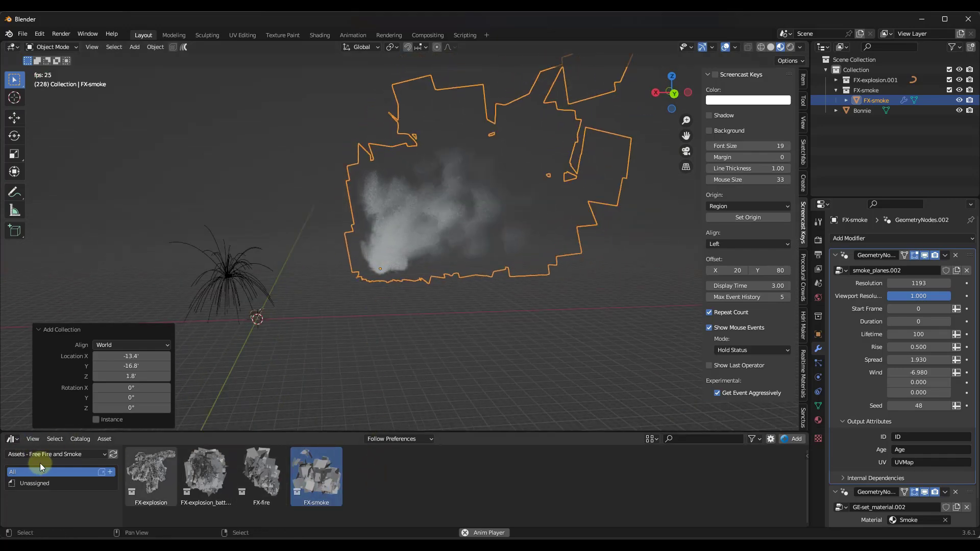
drag(262, 494, 368, 273)
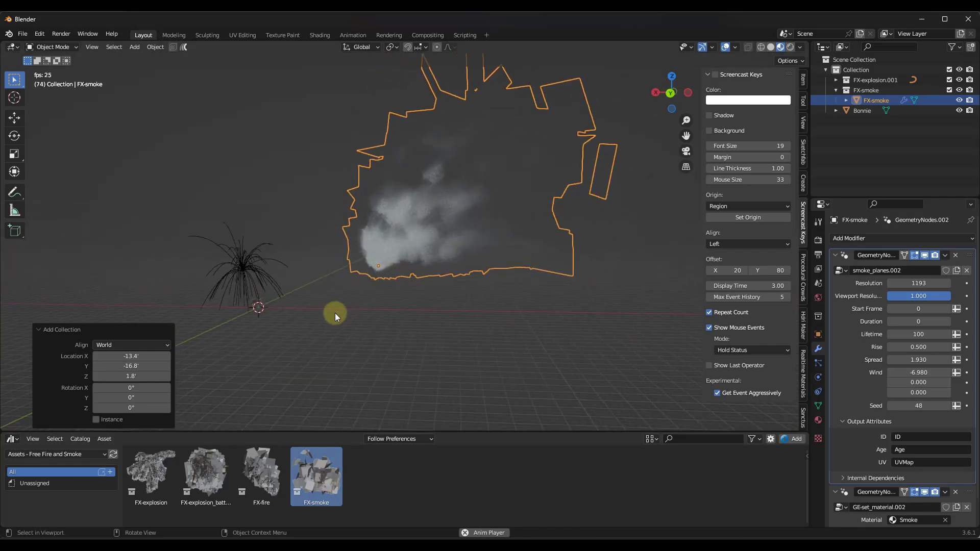